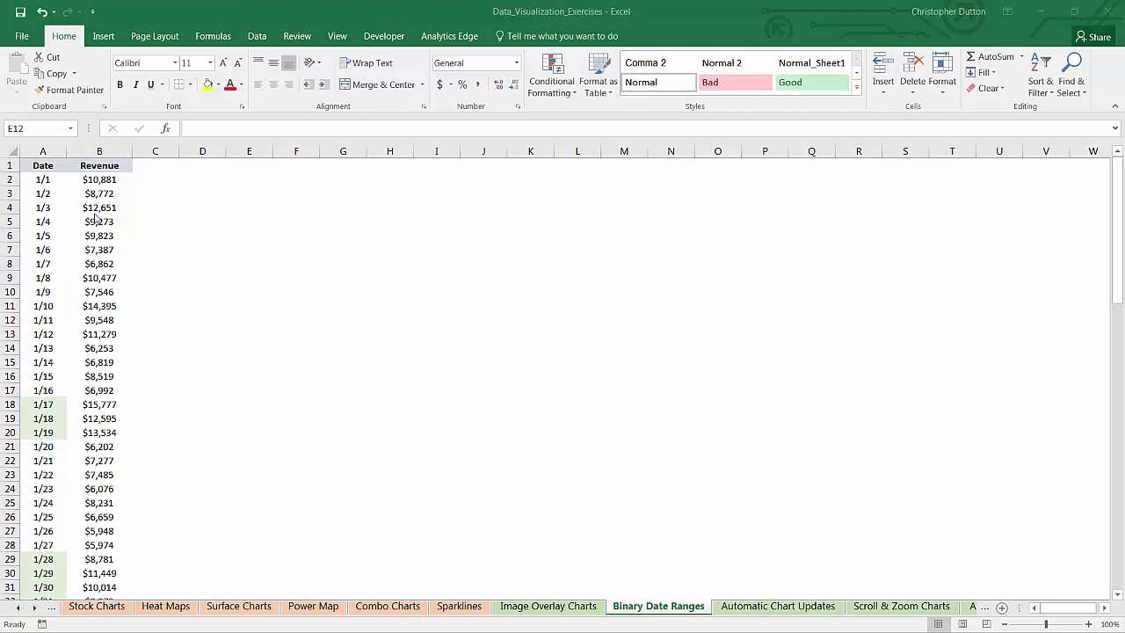
drag(108, 166, 77, 531)
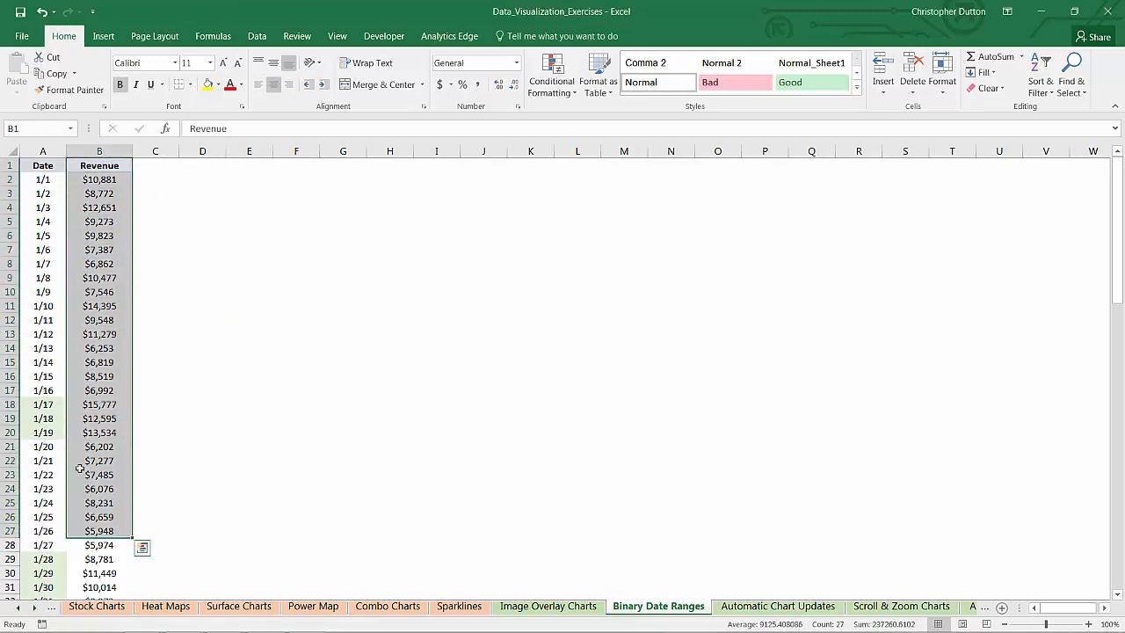
click(188, 274)
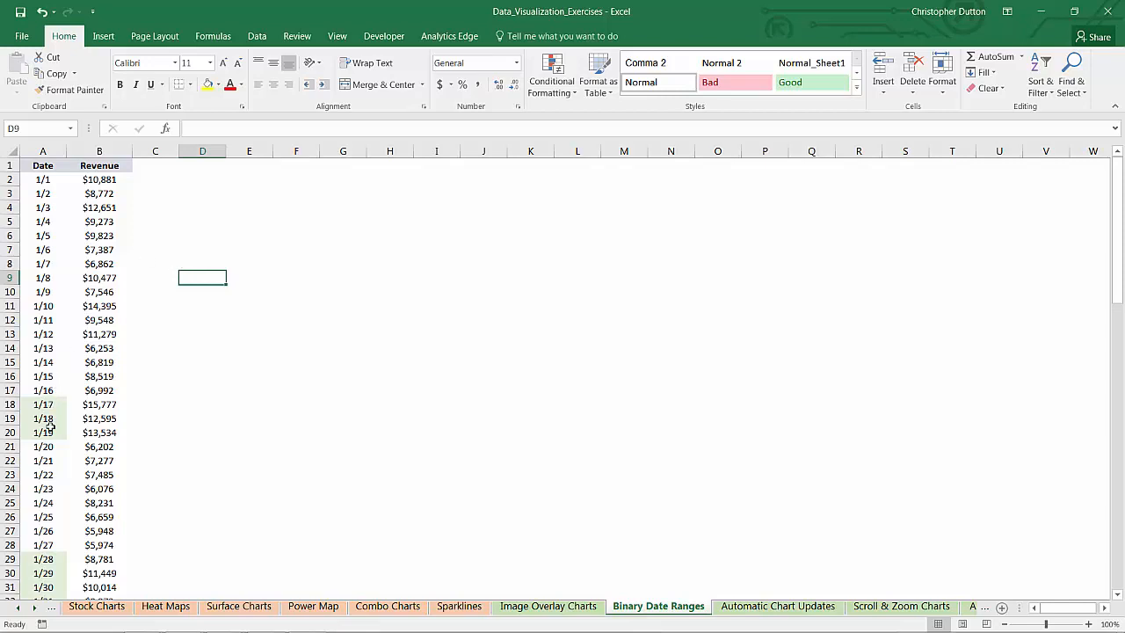
scroll(51, 428, down, 2)
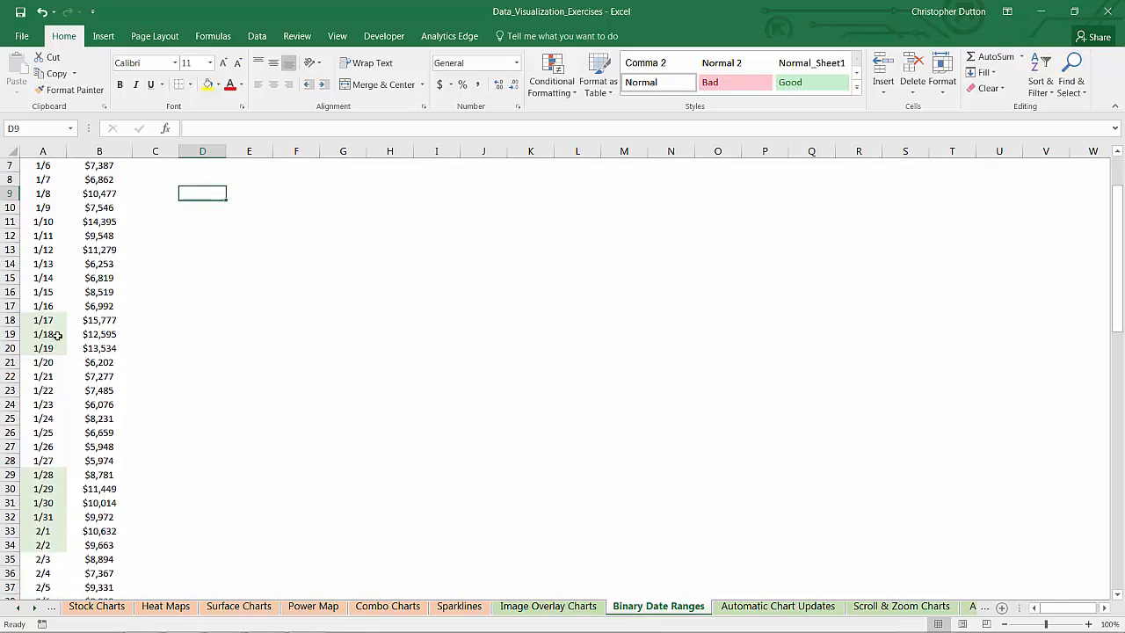
scroll(123, 367, up, 2)
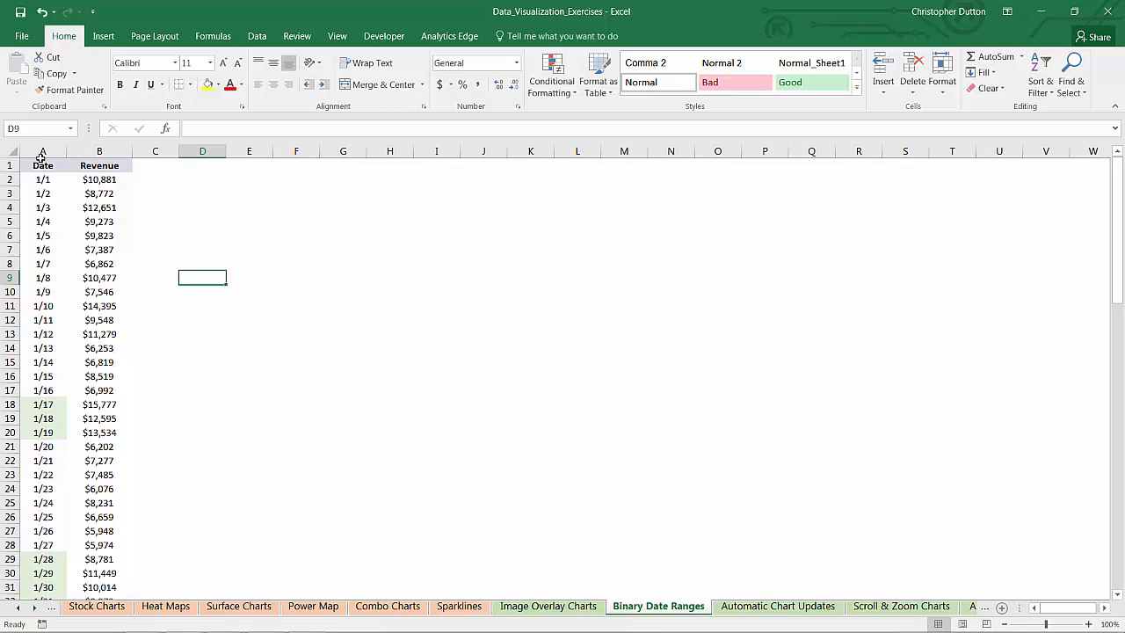
- Insert a line chart of the Date and Revenue columns, placed beside the data and enlarged to span columns D to V
drag(41, 155, 106, 58)
click(103, 36)
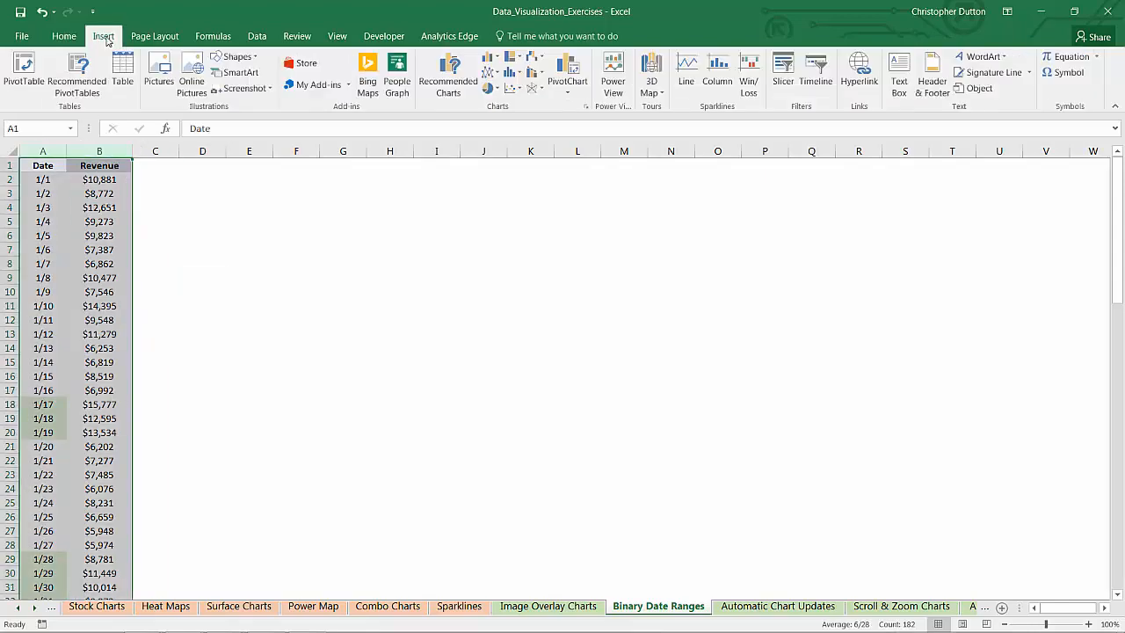
click(495, 75)
click(502, 118)
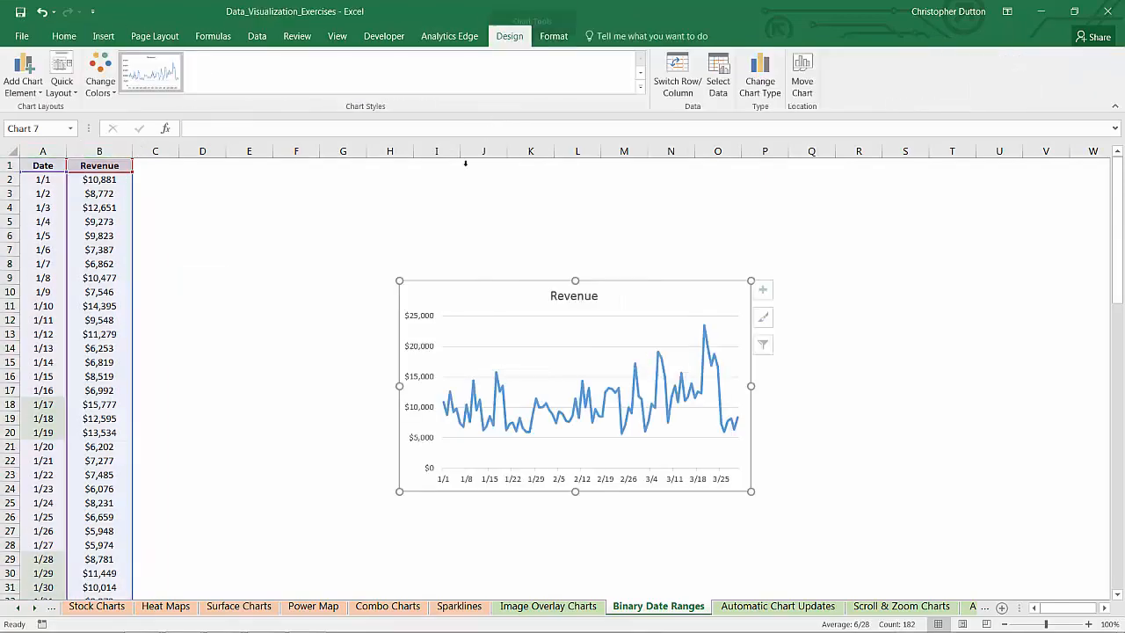
drag(439, 284, 226, 159)
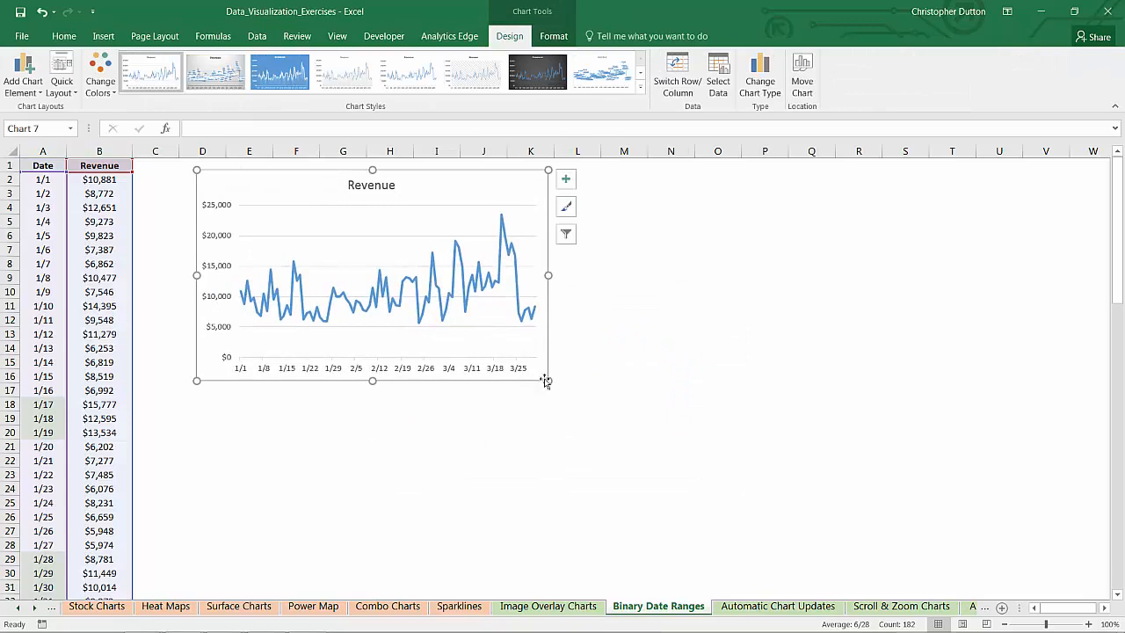
drag(548, 381, 1028, 443)
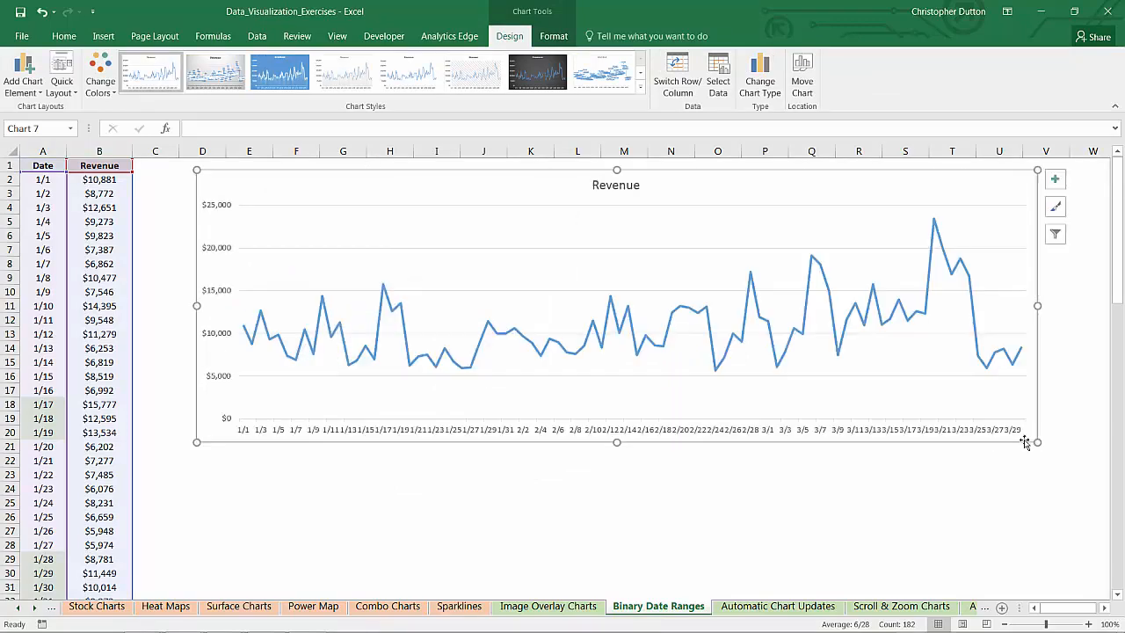
- Set the major unit of the chart's horizontal date axis to 4 days
right_click(507, 436)
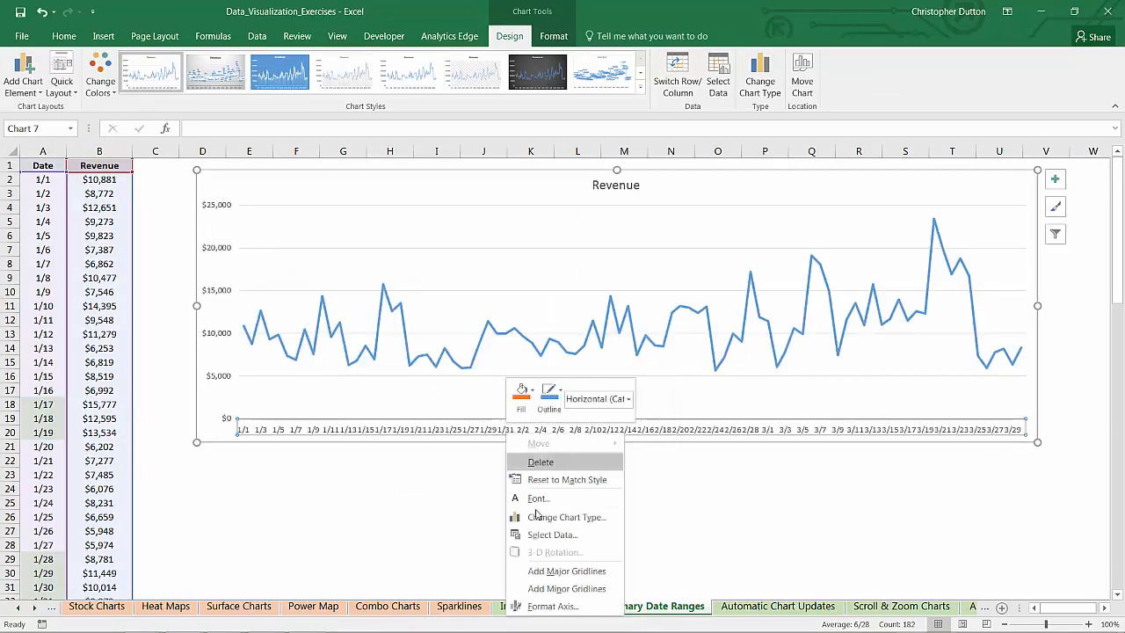
click(565, 606)
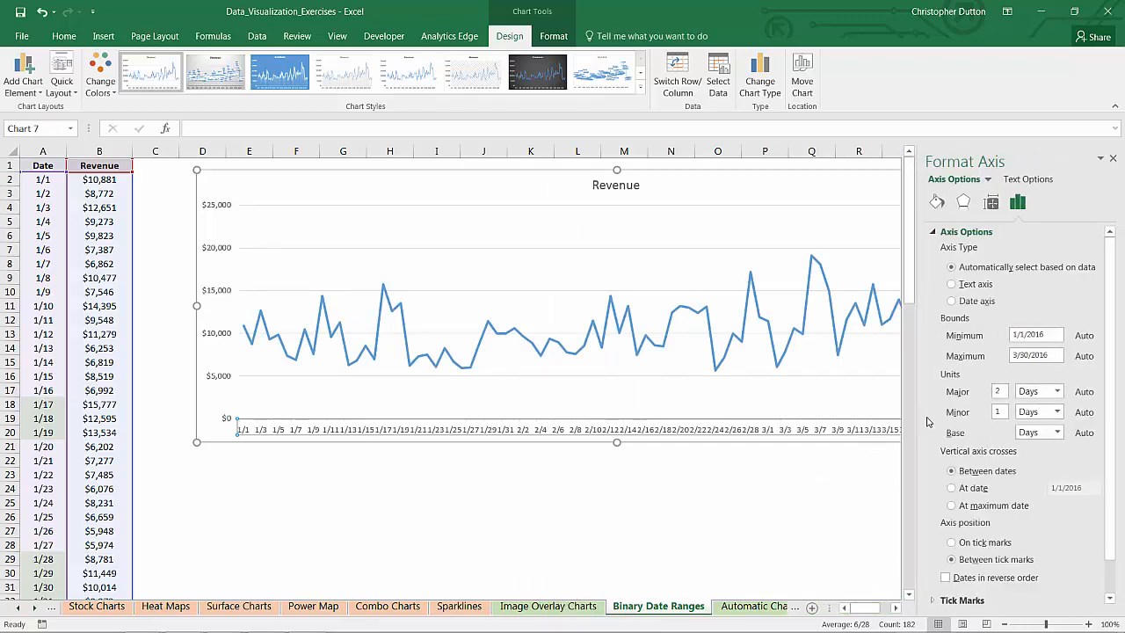
double_click(999, 392)
text(4)
key(Return)
click(702, 483)
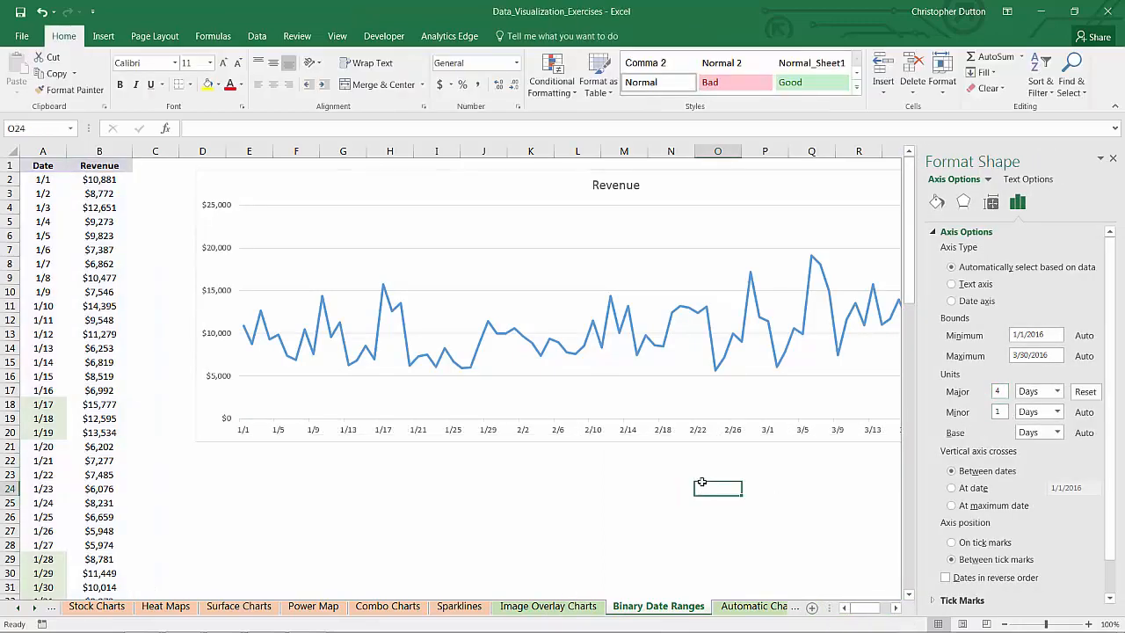
click(1112, 158)
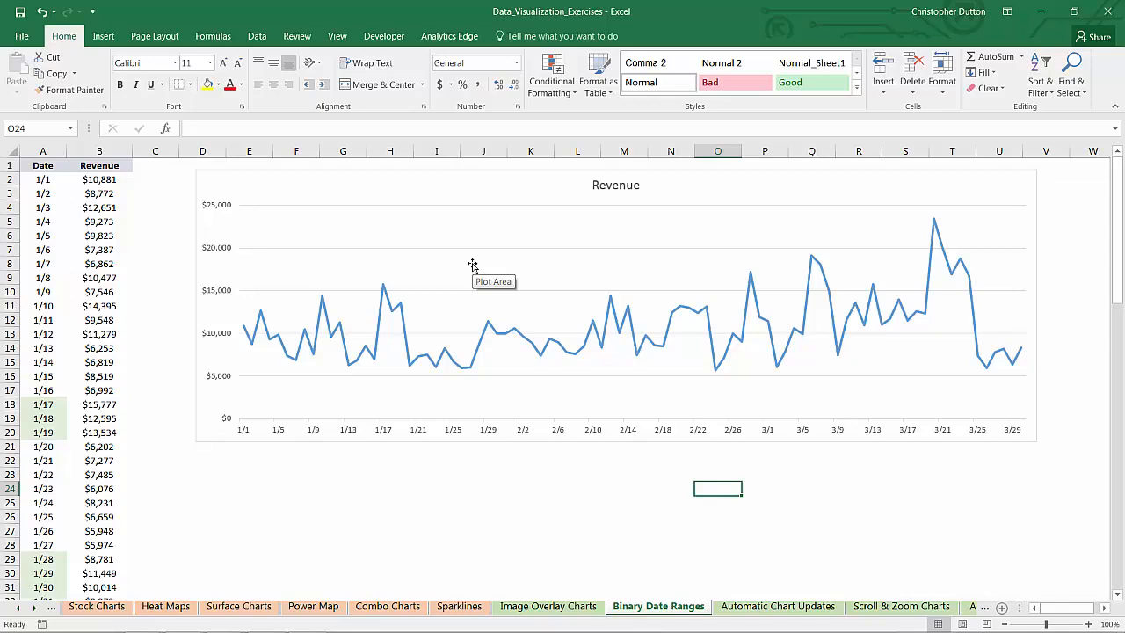
- Add a Promo column header in C1 and fill the column below it with 0 for every date
click(156, 167)
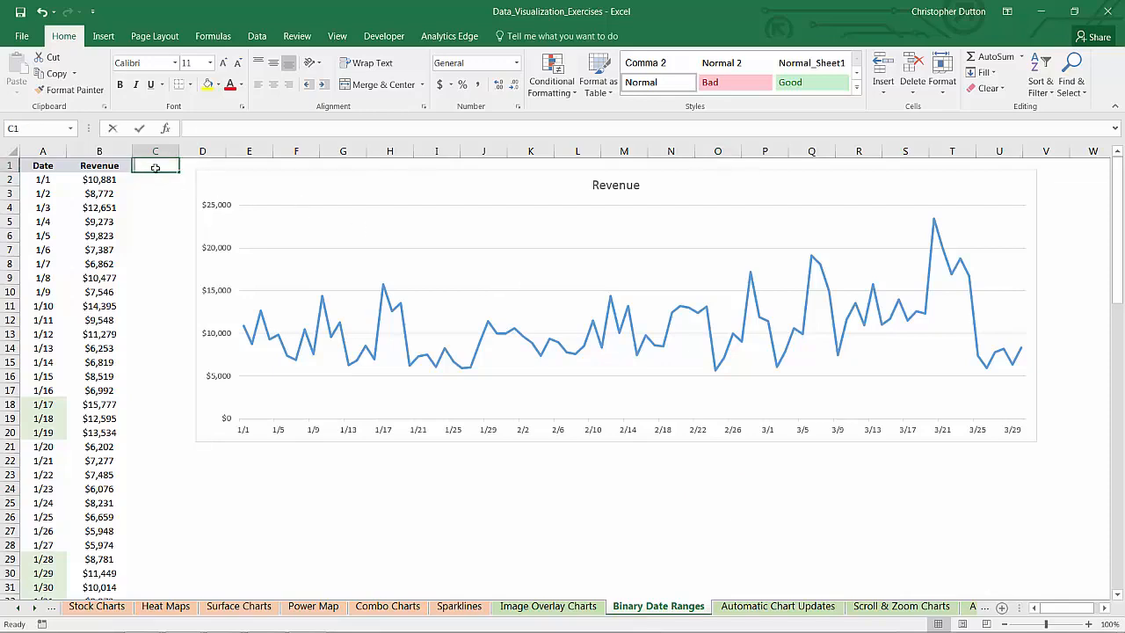
text(Promo)
key(Return)
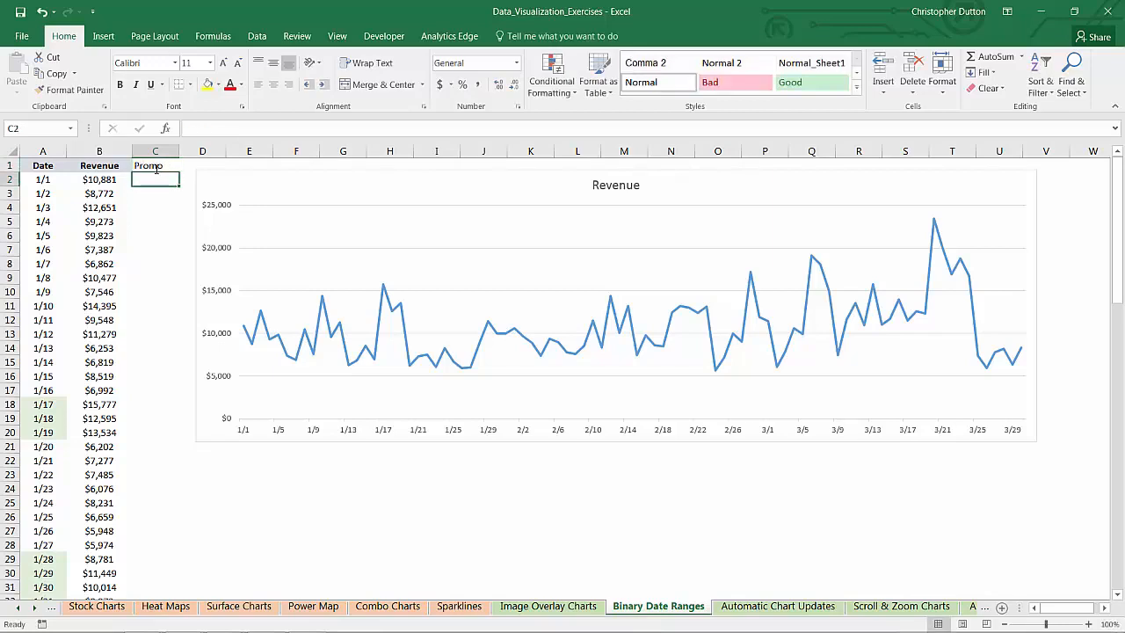
text(0)
key(Return)
click(174, 180)
double_click(179, 187)
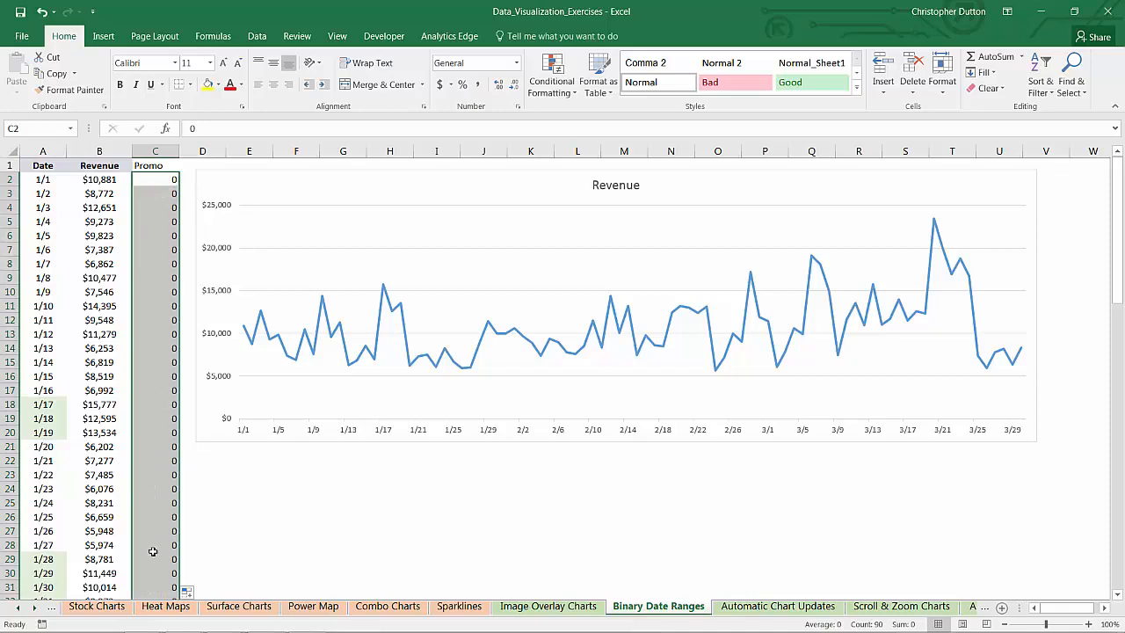
- Enter 1 in the Promo column for the highlighted dates 1/17 to 1/19 (C18:C20)
click(165, 403)
text(1)
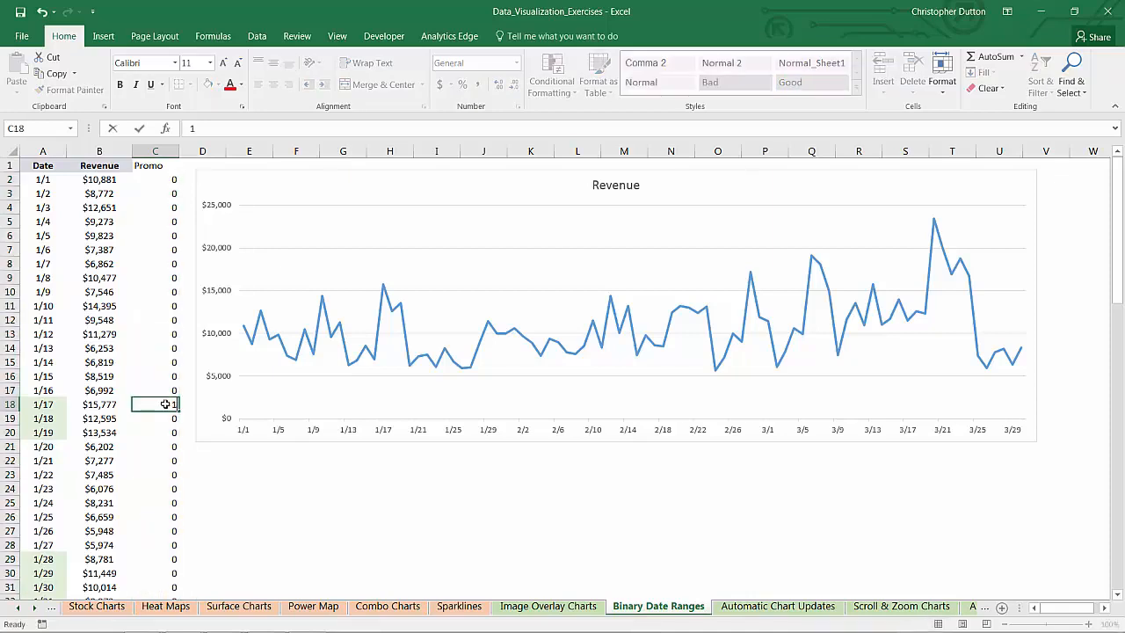
key(Return)
text(1)
key(Return)
text(1)
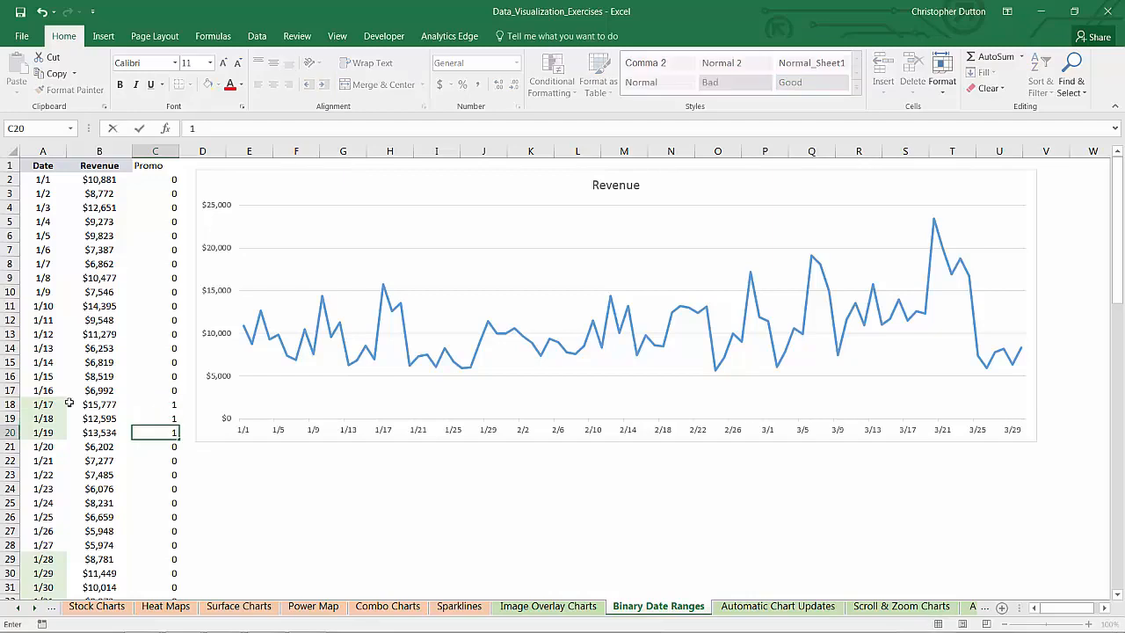
drag(44, 403, 44, 432)
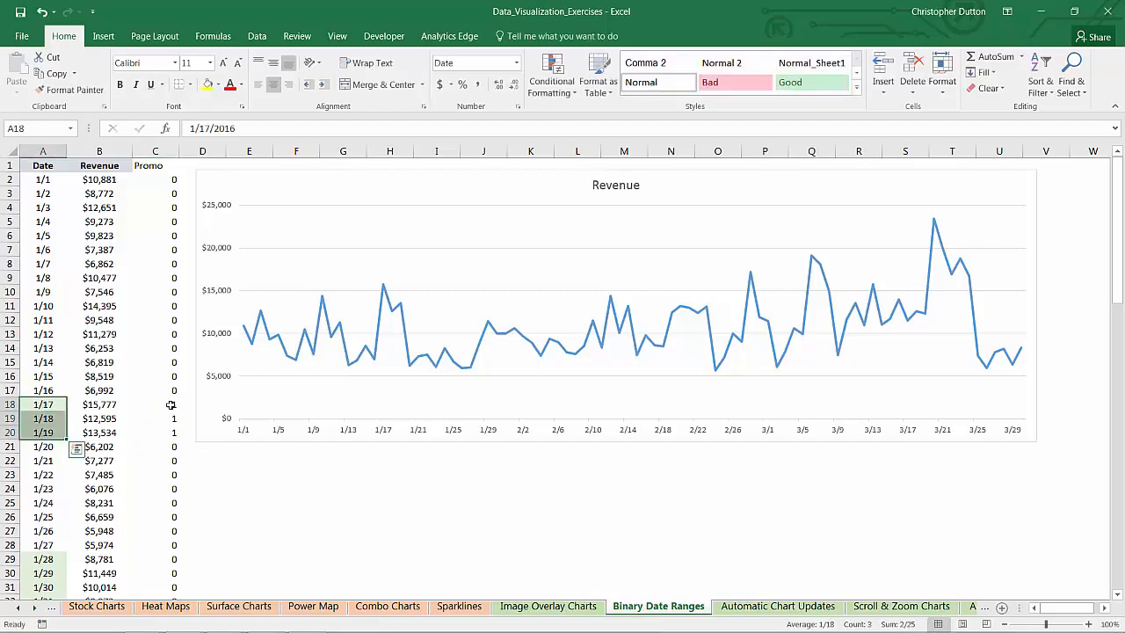
- Copy the promo value 1 from C18 into the highlighted date ranges 1/28–2/2 (C29:C34) and 2/19–3/1 (C51:C62)
click(170, 405)
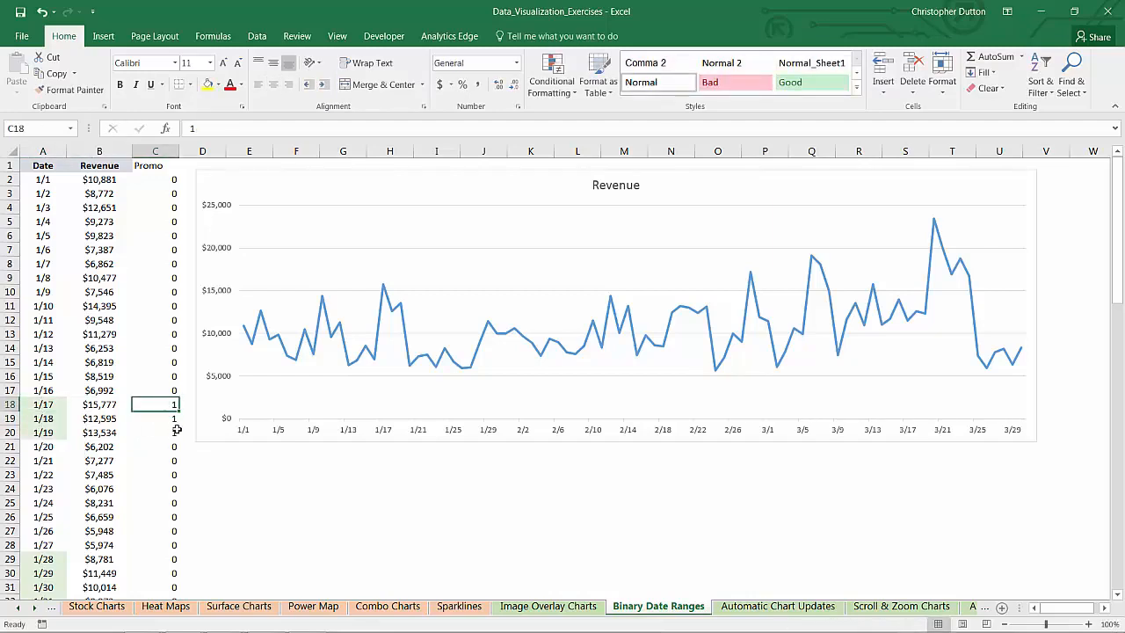
key(ctrl+c)
scroll(175, 429, down, 6)
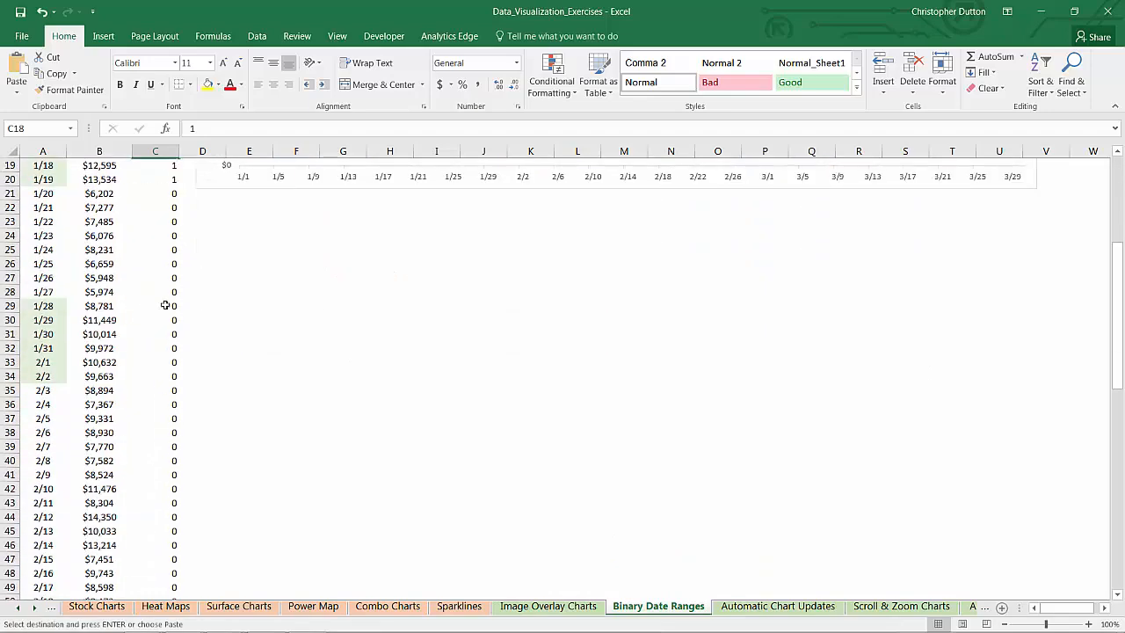
drag(165, 304, 165, 370)
key(ctrl+v)
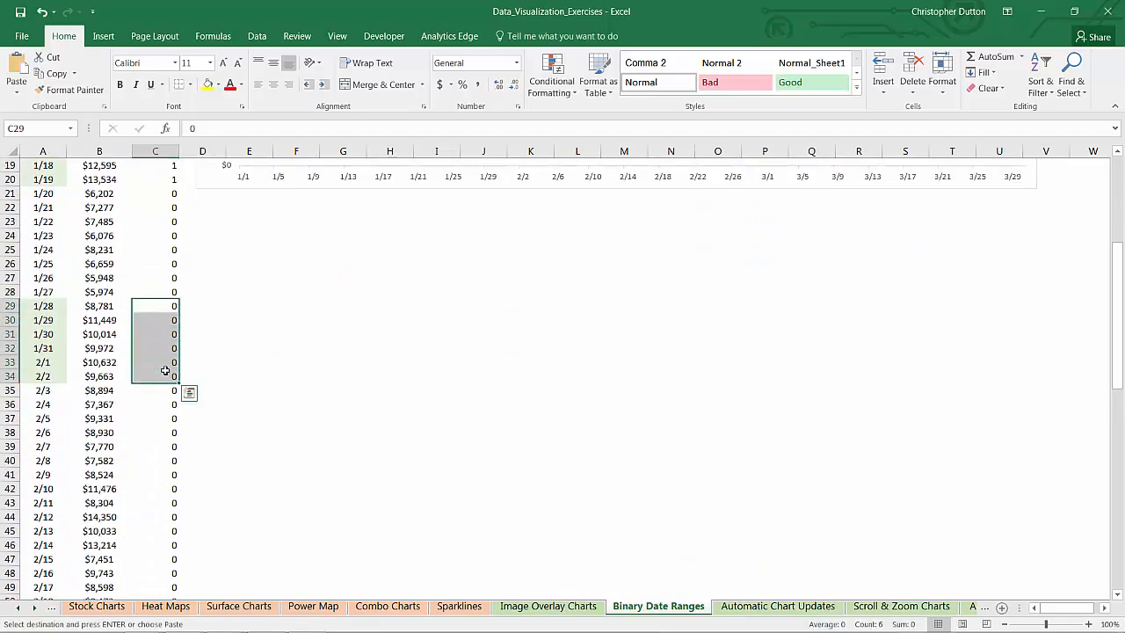
scroll(166, 401, down, 6)
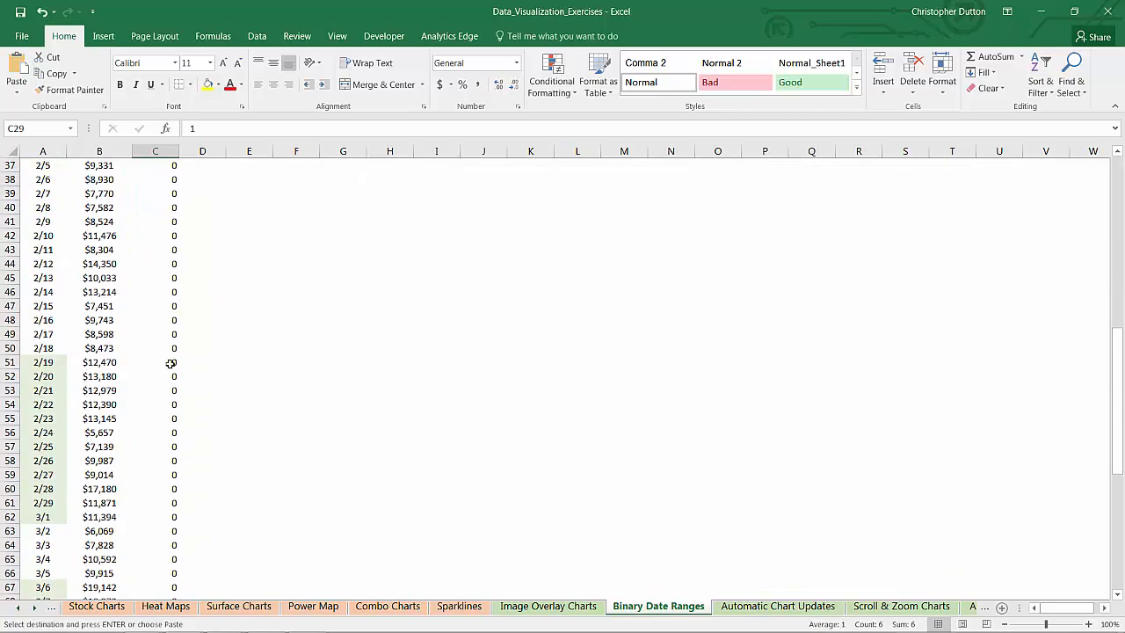
drag(170, 362, 166, 520)
key(ctrl+v)
- Paste the copied 1 into the Promo column for highlighted dates 3/6–3/8 (C67:C69) and 3/20–3/24 (C81:C85)
scroll(162, 459, down, 5)
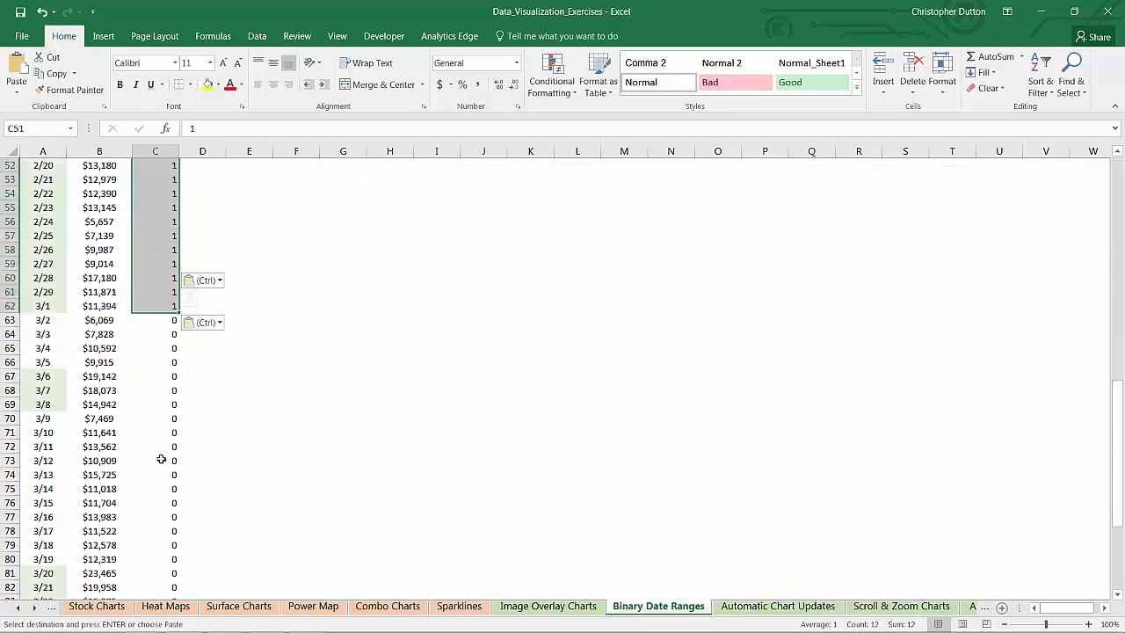
scroll(162, 458, down, 1)
drag(166, 334, 166, 362)
key(ctrl+v)
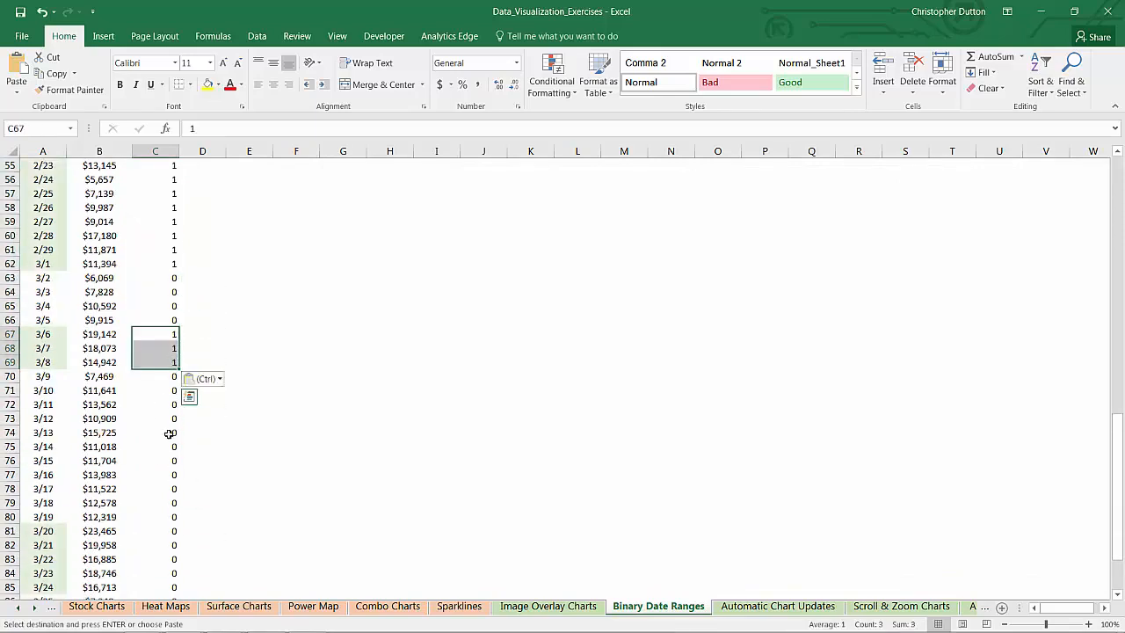
scroll(169, 434, down, 5)
drag(157, 322, 163, 373)
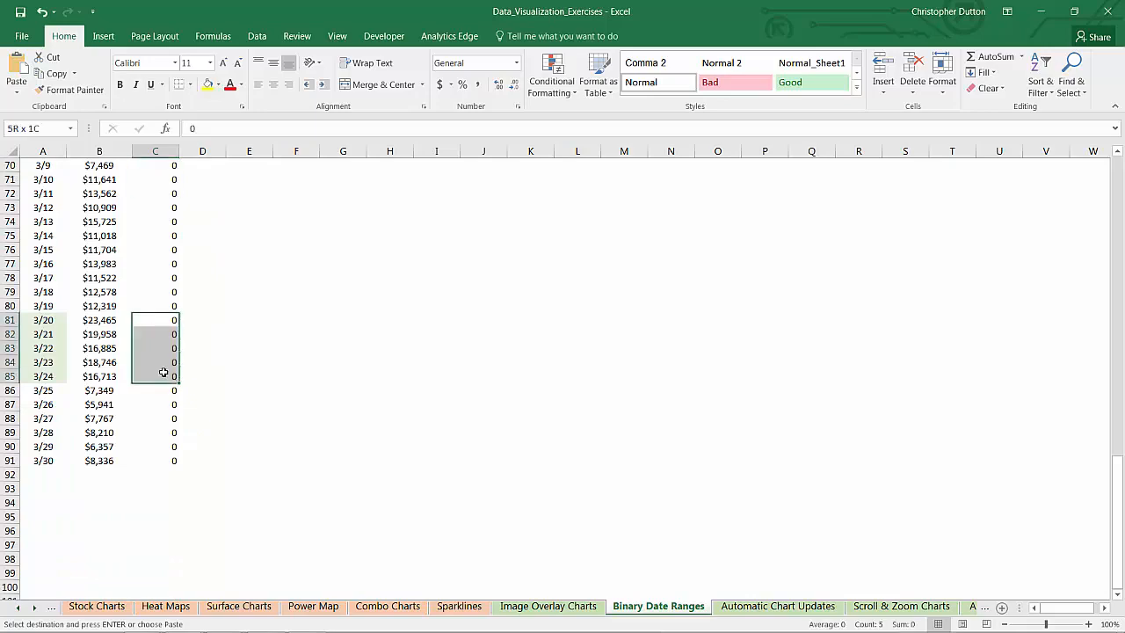
key(ctrl+v)
click(253, 295)
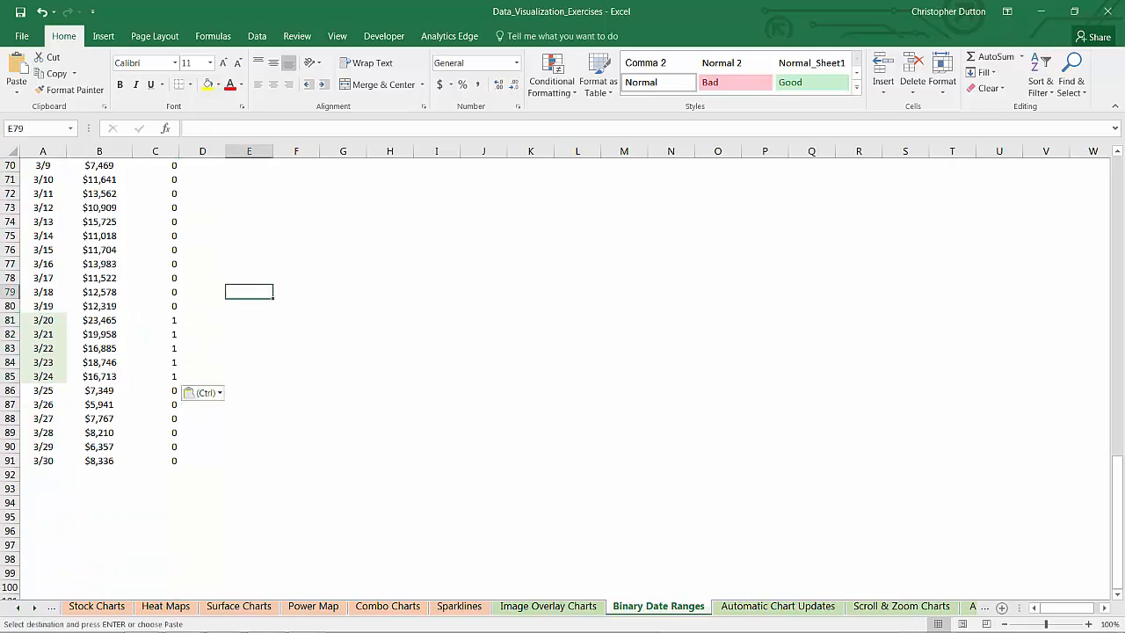
- Start adding a new data series to the revenue chart, taking its name from cell C1
drag(1117, 507, 1086, 180)
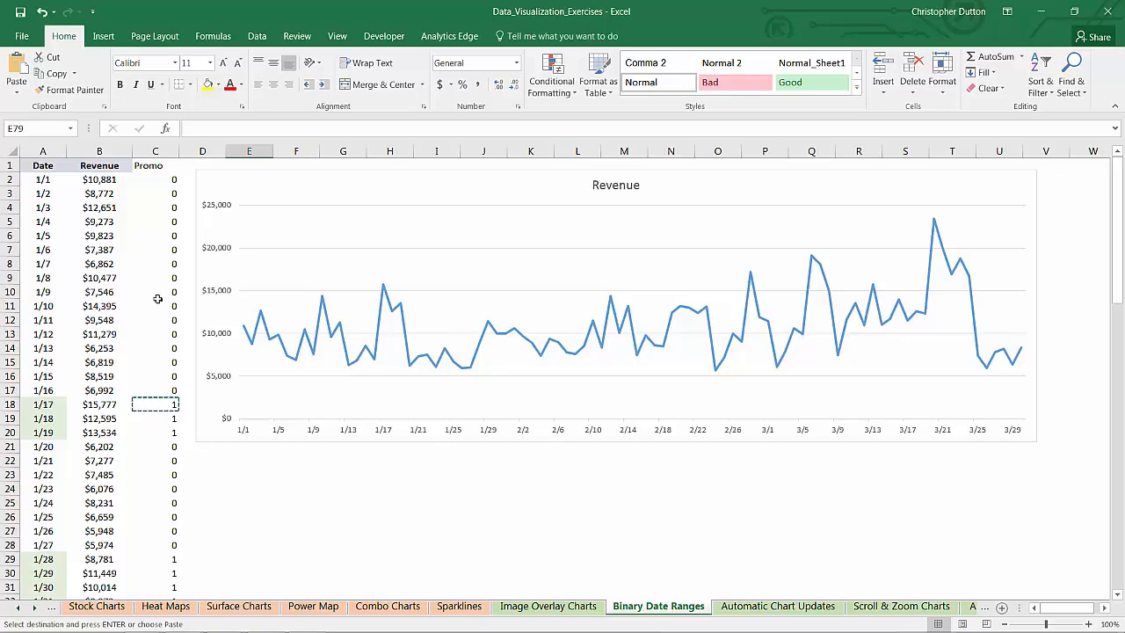
right_click(271, 268)
click(325, 355)
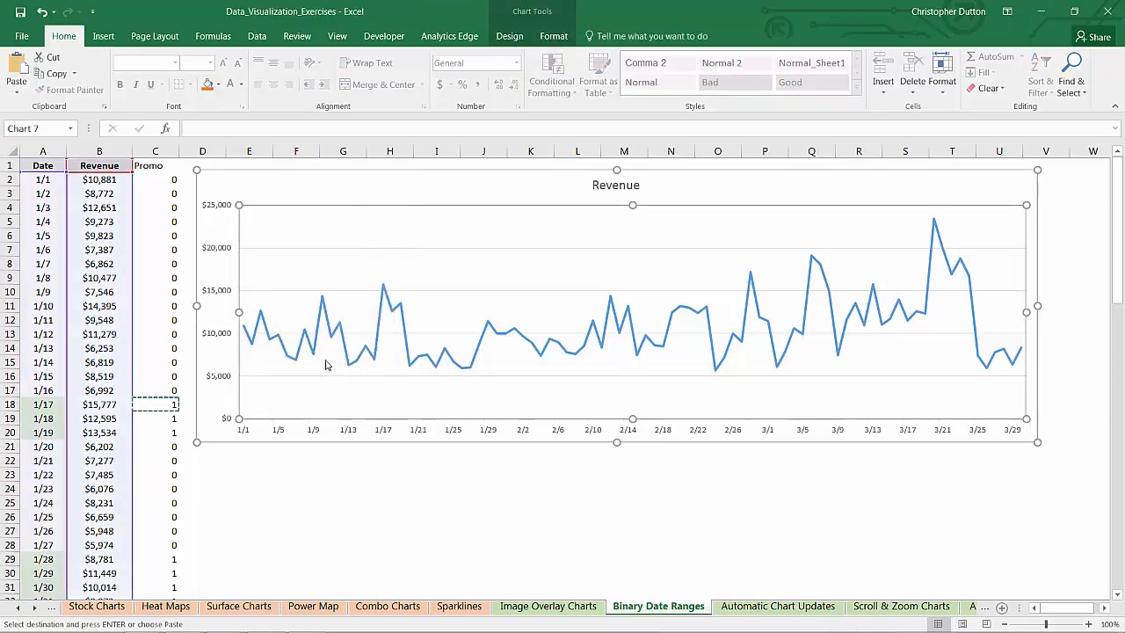
click(357, 306)
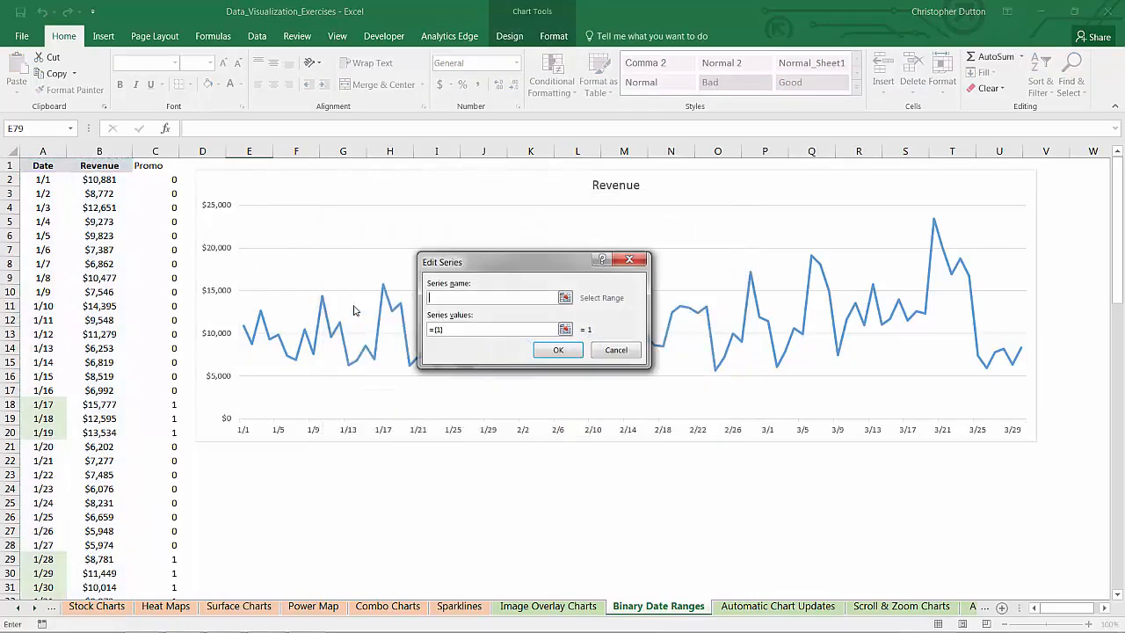
click(155, 165)
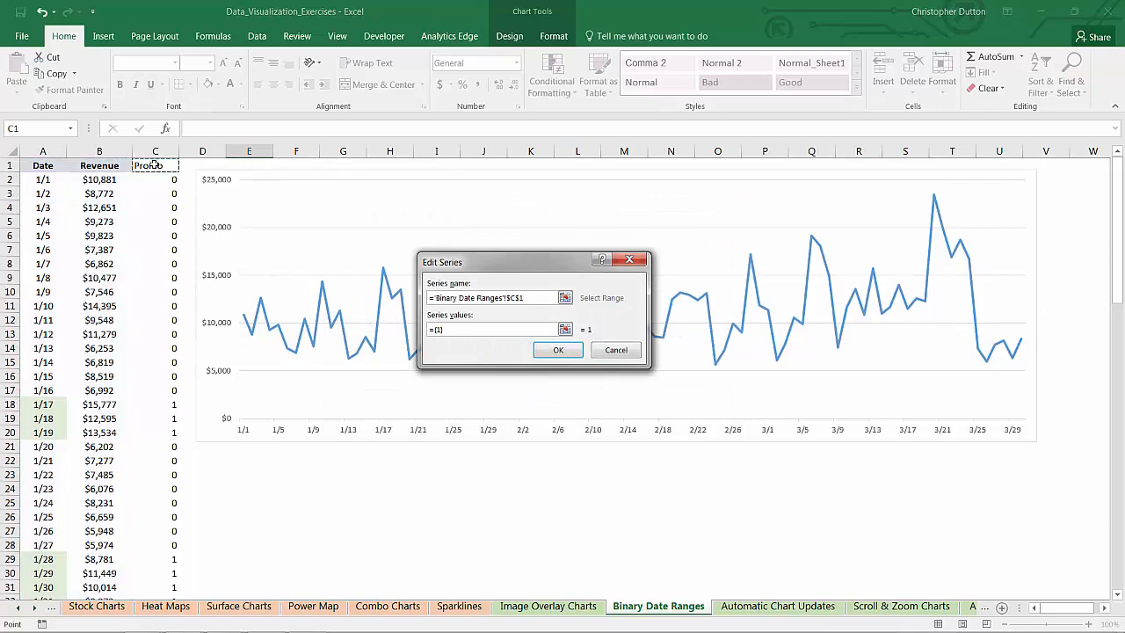
- Set the new series' values to C2:C91 and apply the updated data source to the chart
click(565, 330)
click(161, 180)
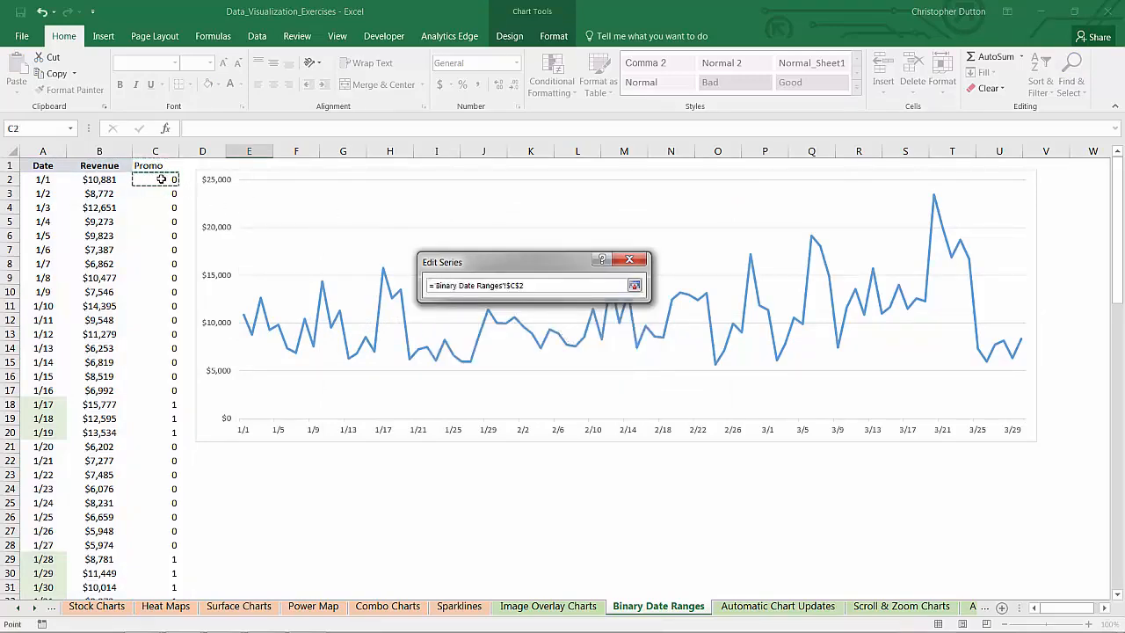
key(ctrl+shift+Down)
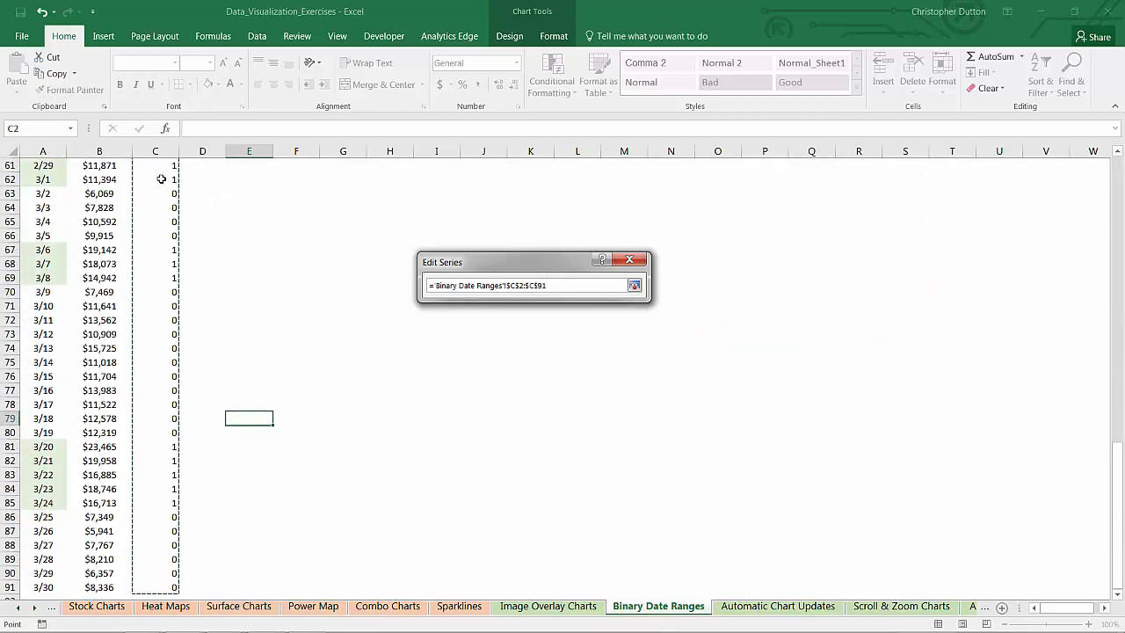
scroll(158, 188, down, 2)
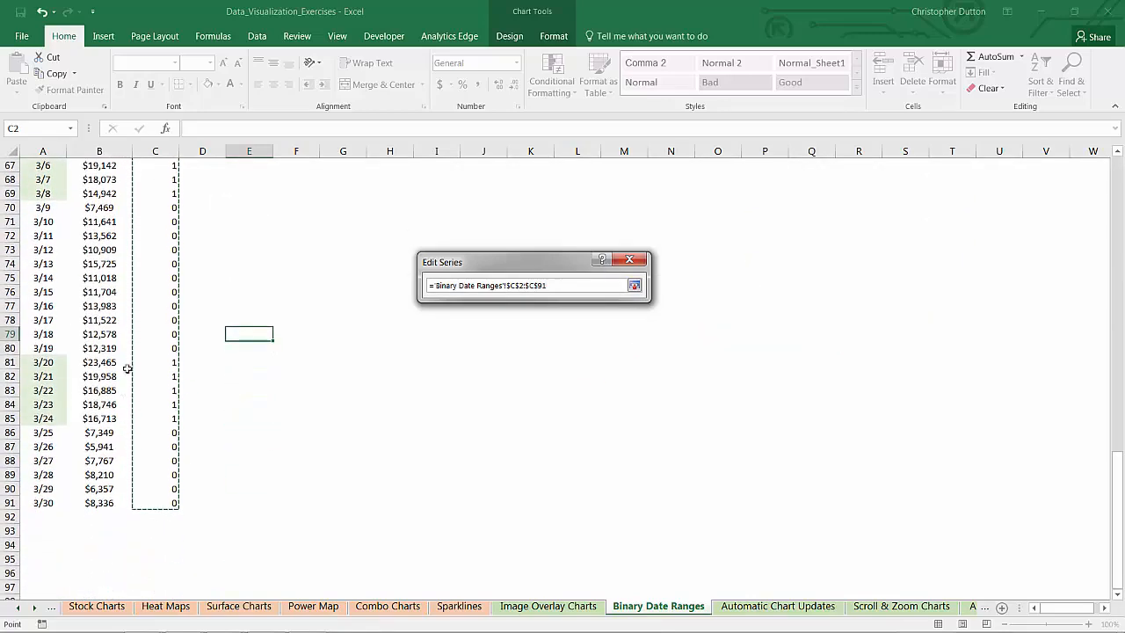
click(634, 285)
click(620, 349)
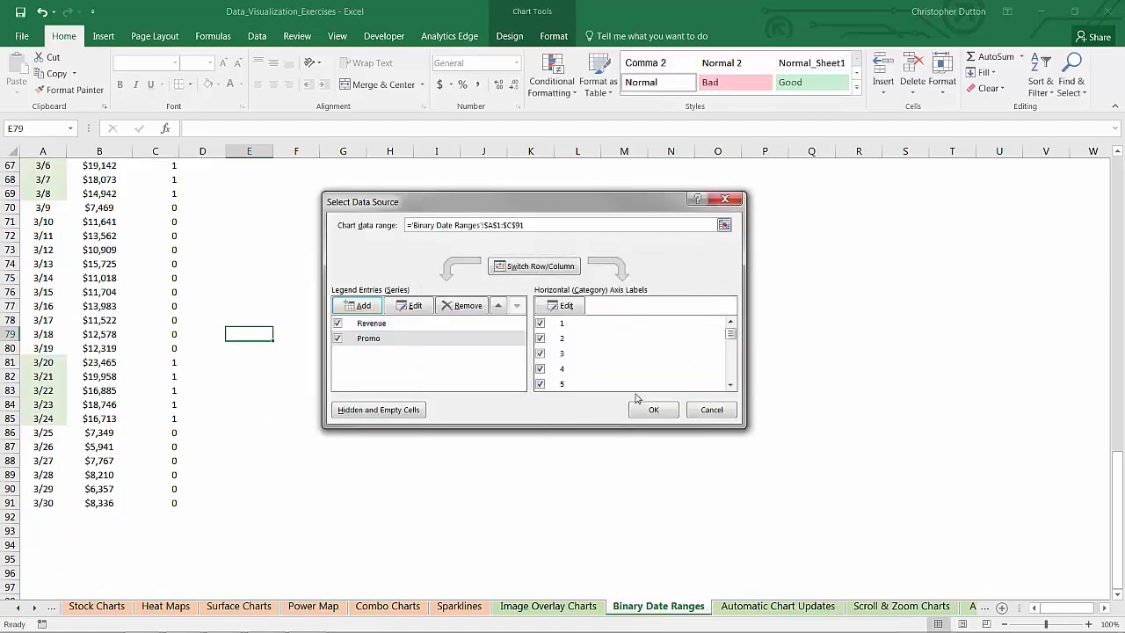
click(652, 410)
drag(1115, 458, 1090, 149)
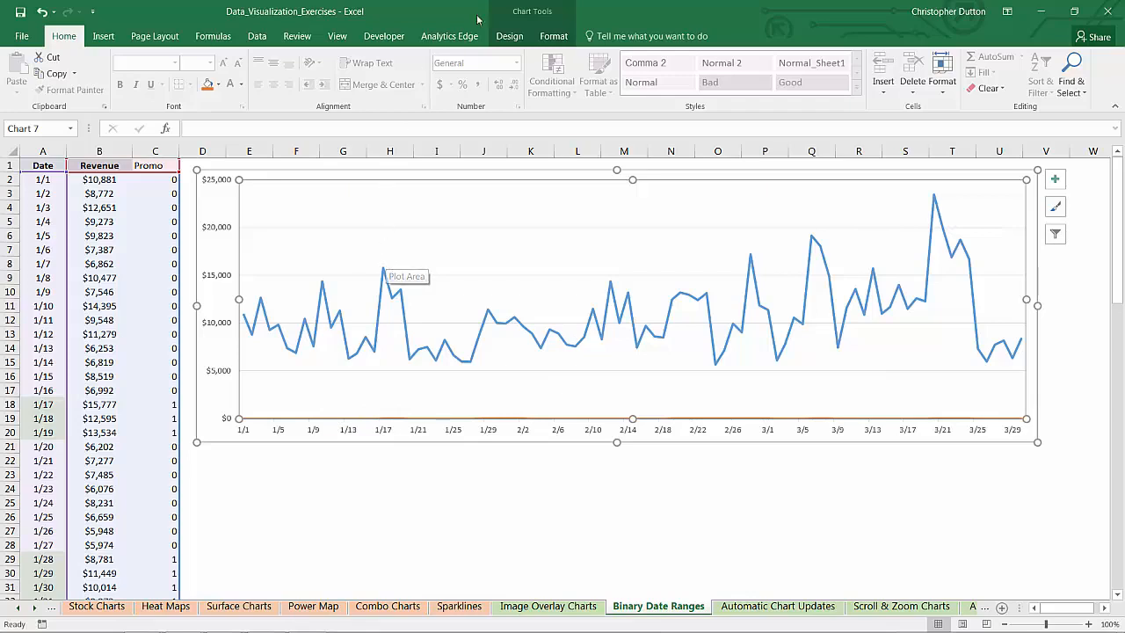
- Start changing the chart to a Combo type, with the Revenue series plotted as a Line
click(538, 11)
click(760, 75)
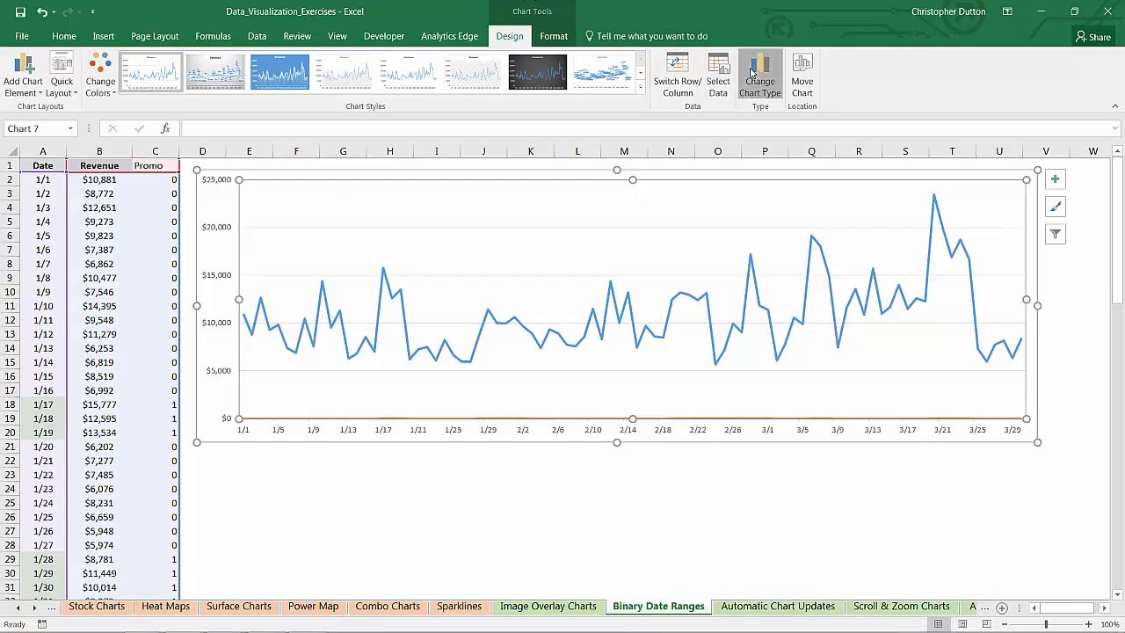
click(86, 346)
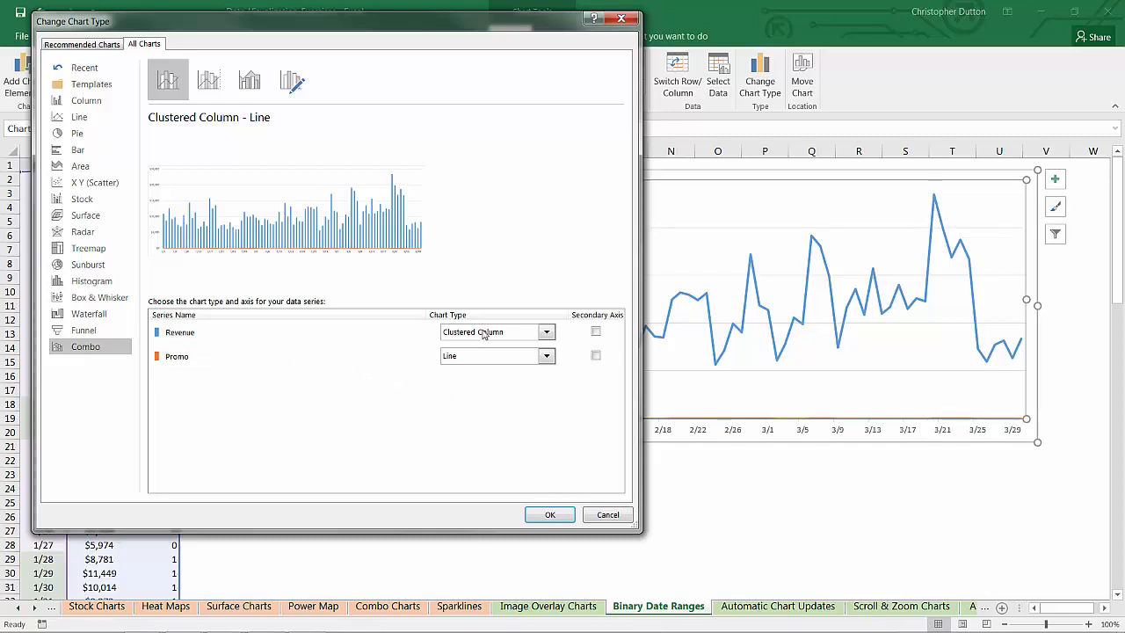
click(547, 332)
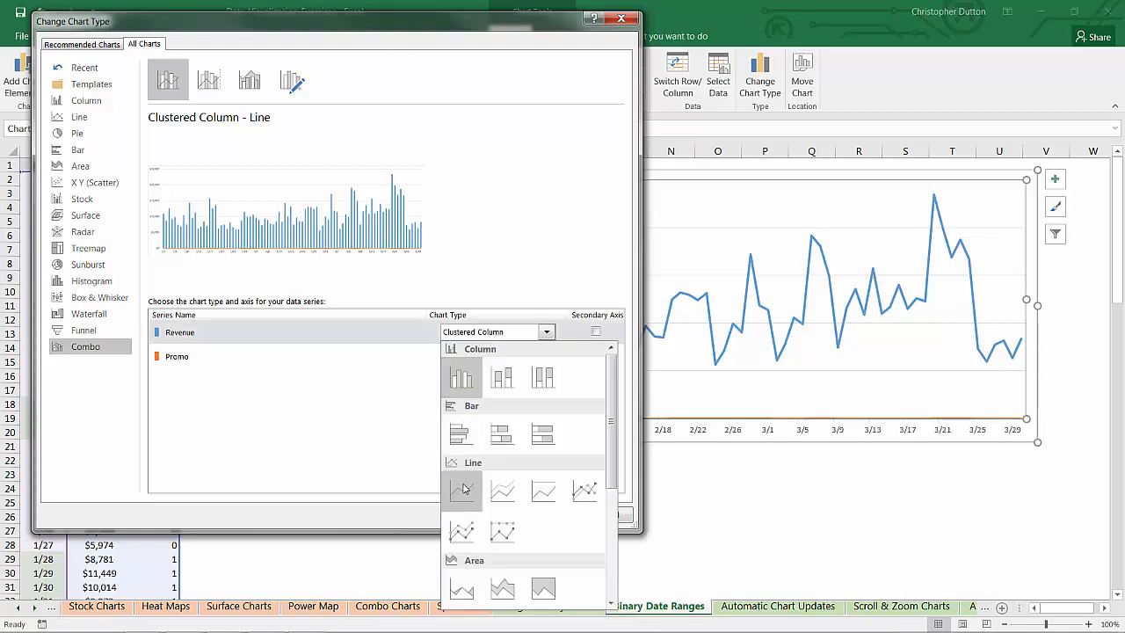
click(465, 490)
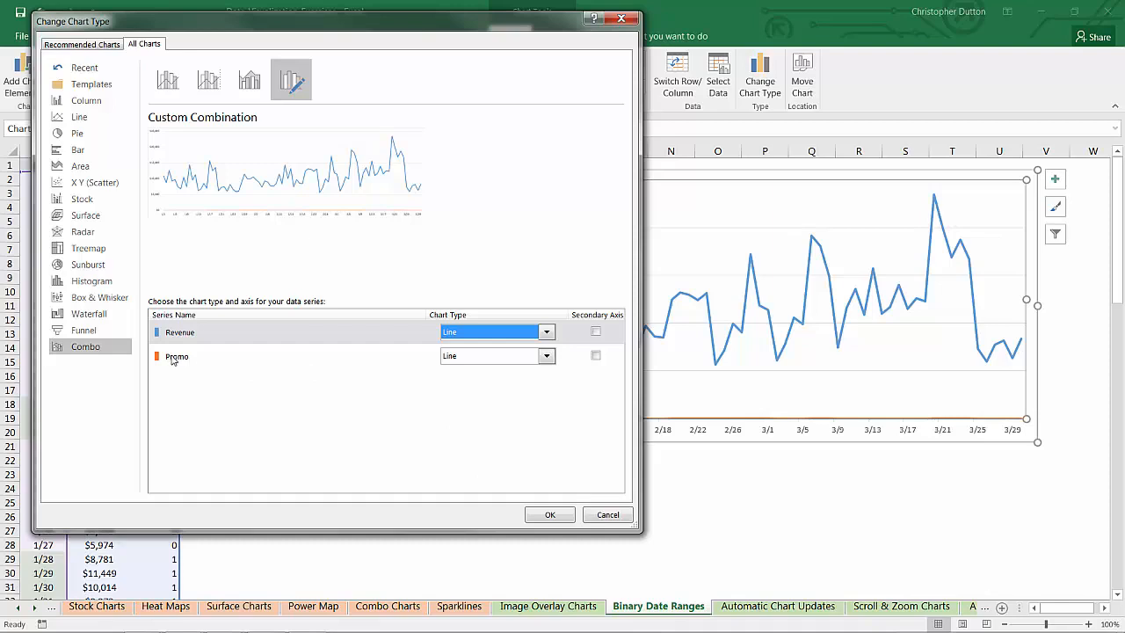
- Plot the Promo series as a 100% Stacked Column on the secondary axis and apply the combo chart
click(546, 356)
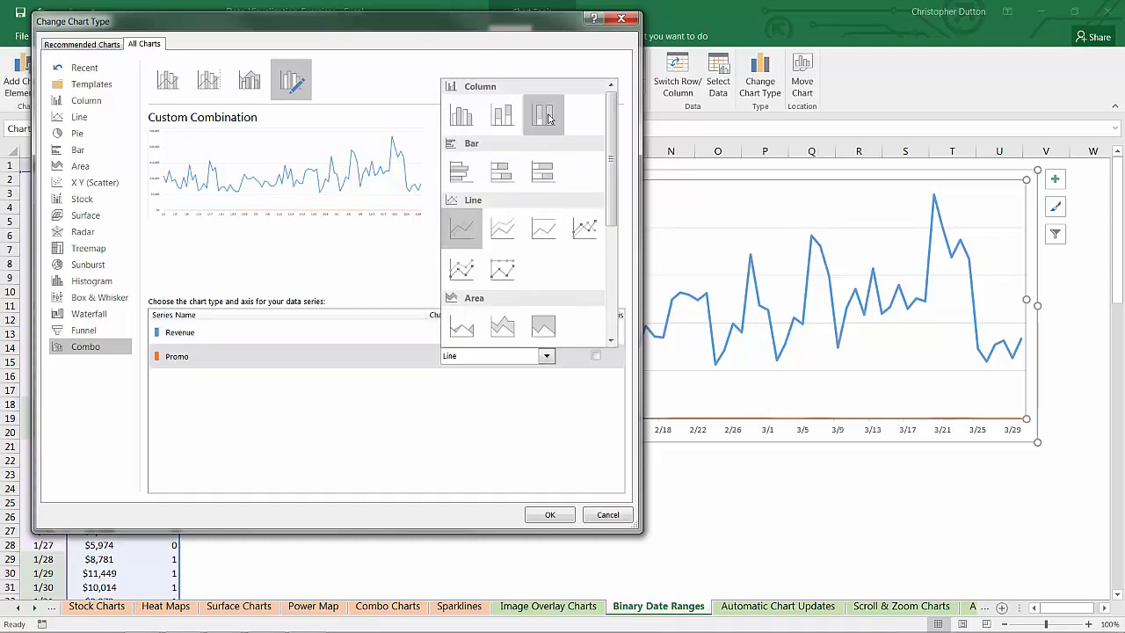
click(544, 116)
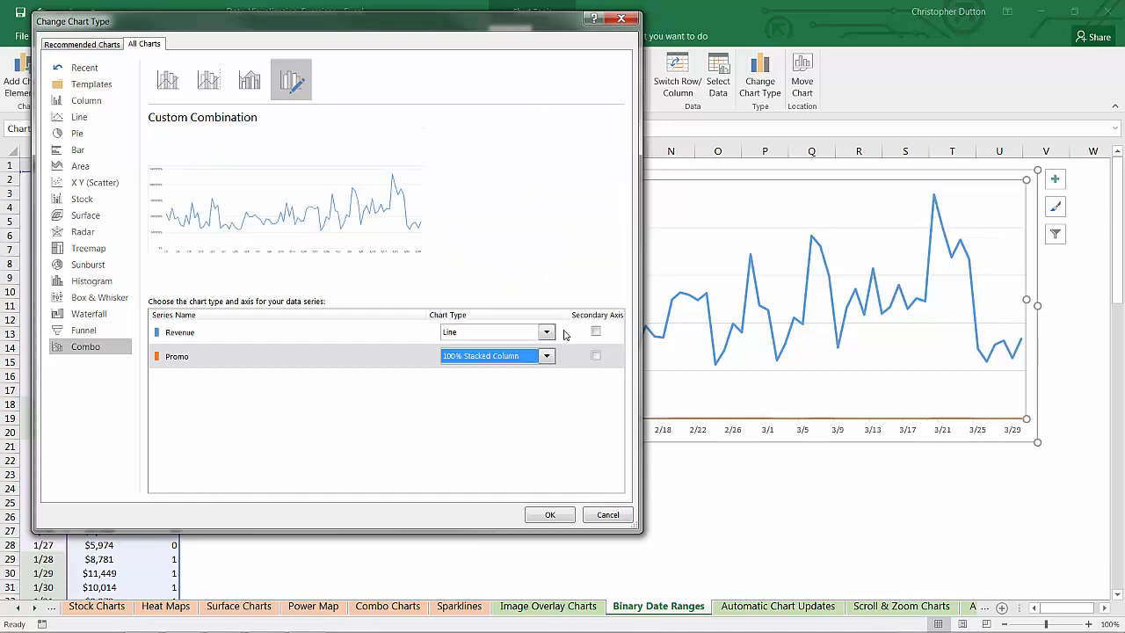
click(595, 356)
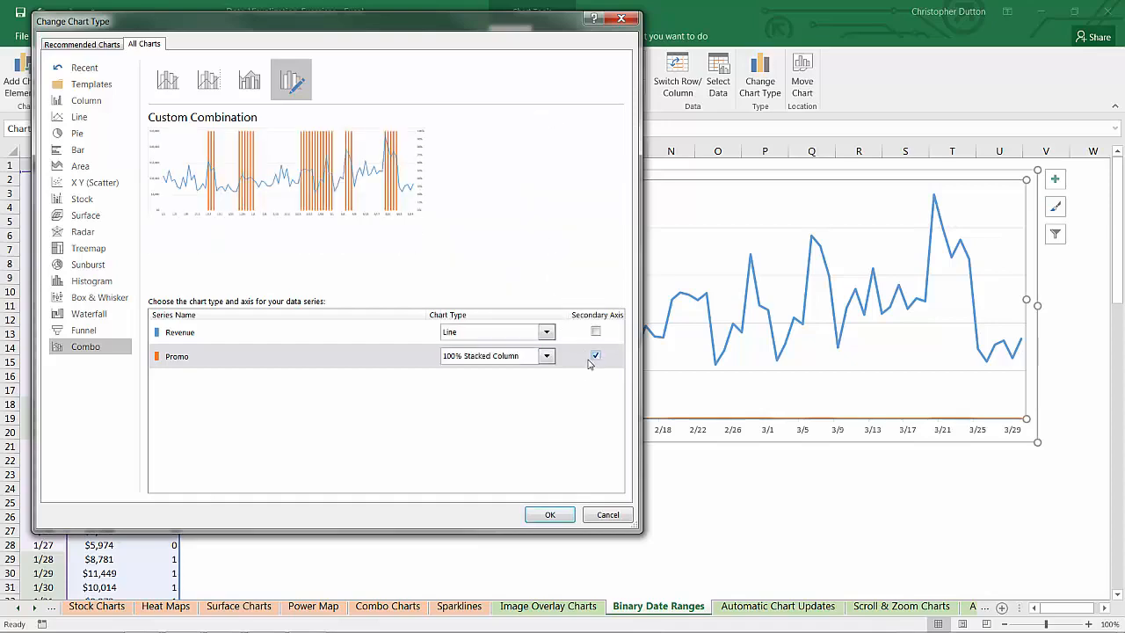
click(549, 514)
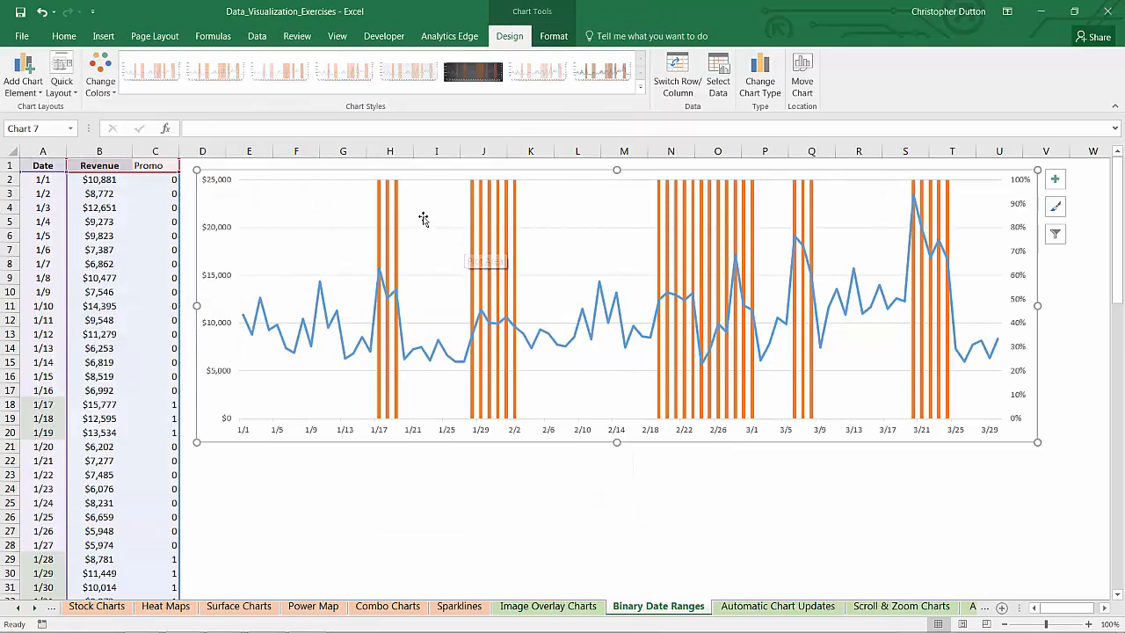
- Recolor the Promo columns with a very light orange theme fill
right_click(395, 207)
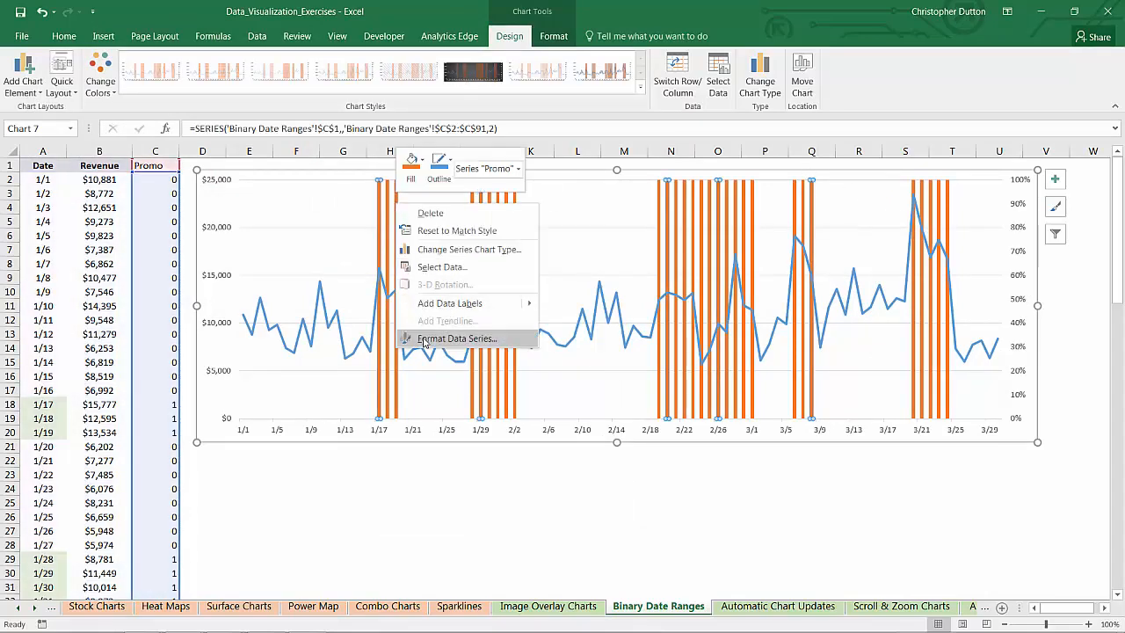
click(507, 341)
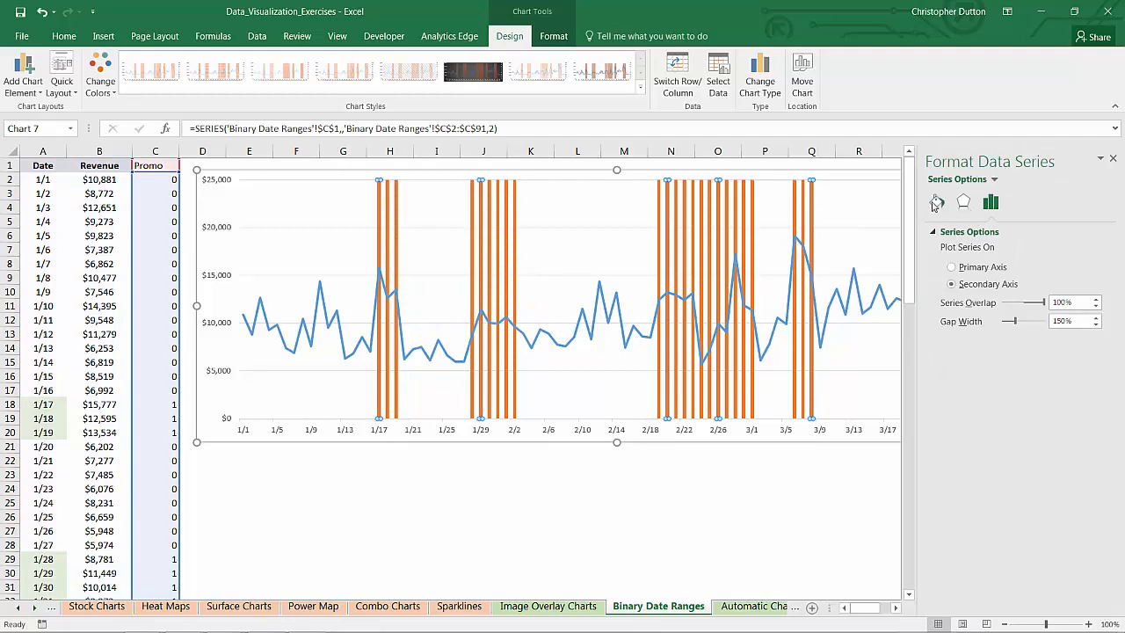
click(936, 202)
click(1088, 379)
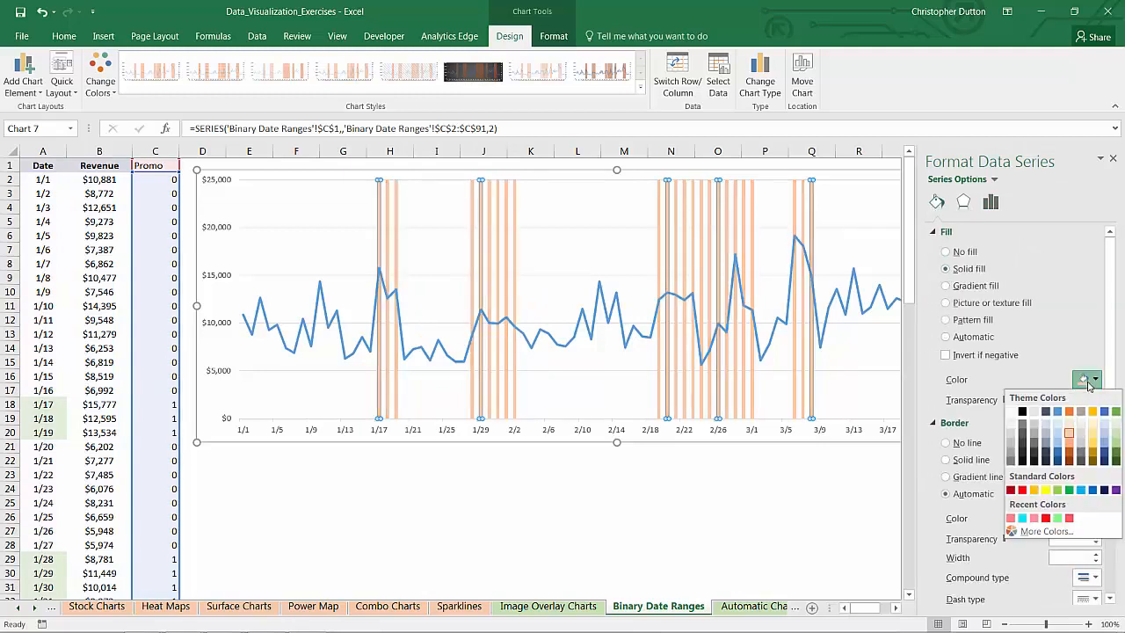
click(1070, 428)
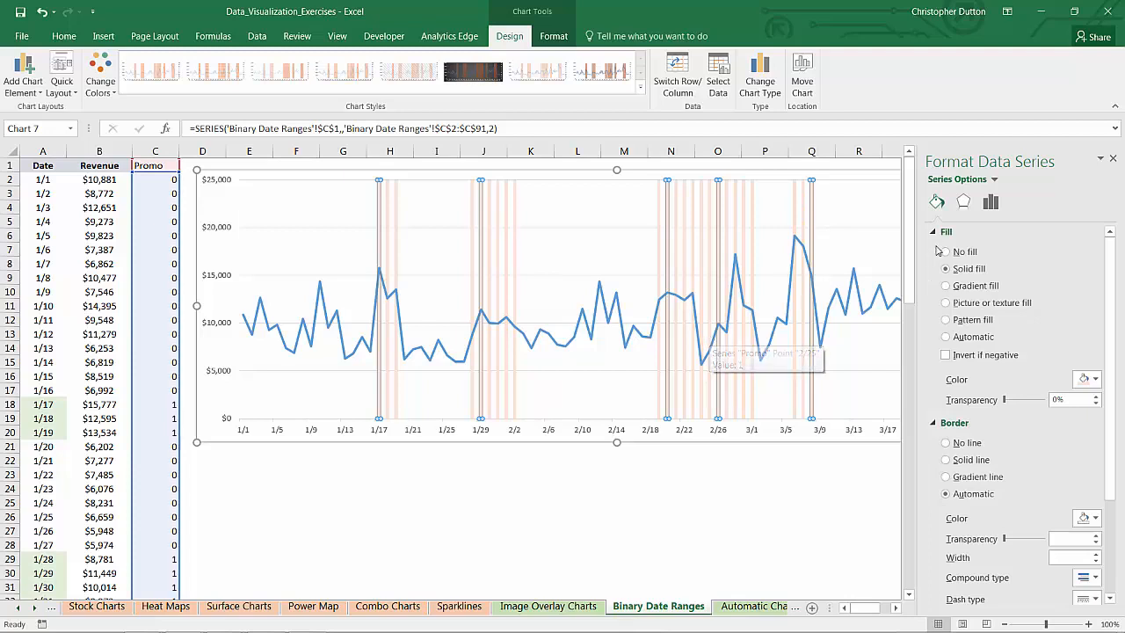
- Set the Promo columns' gap width to 0% and deselect the chart
click(990, 202)
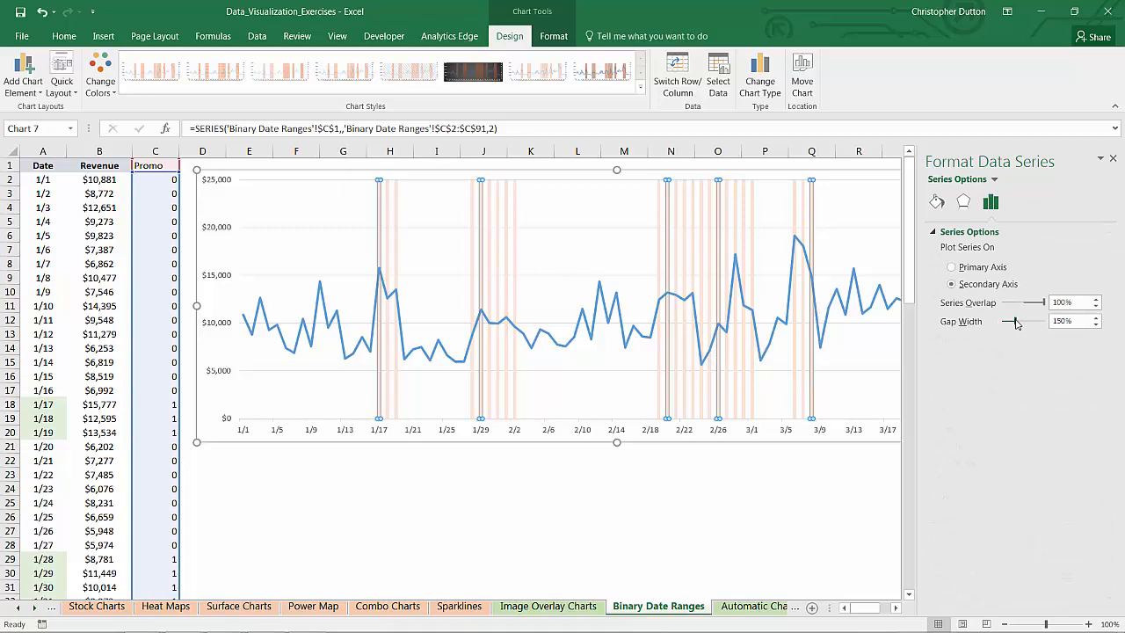
drag(1015, 325, 950, 329)
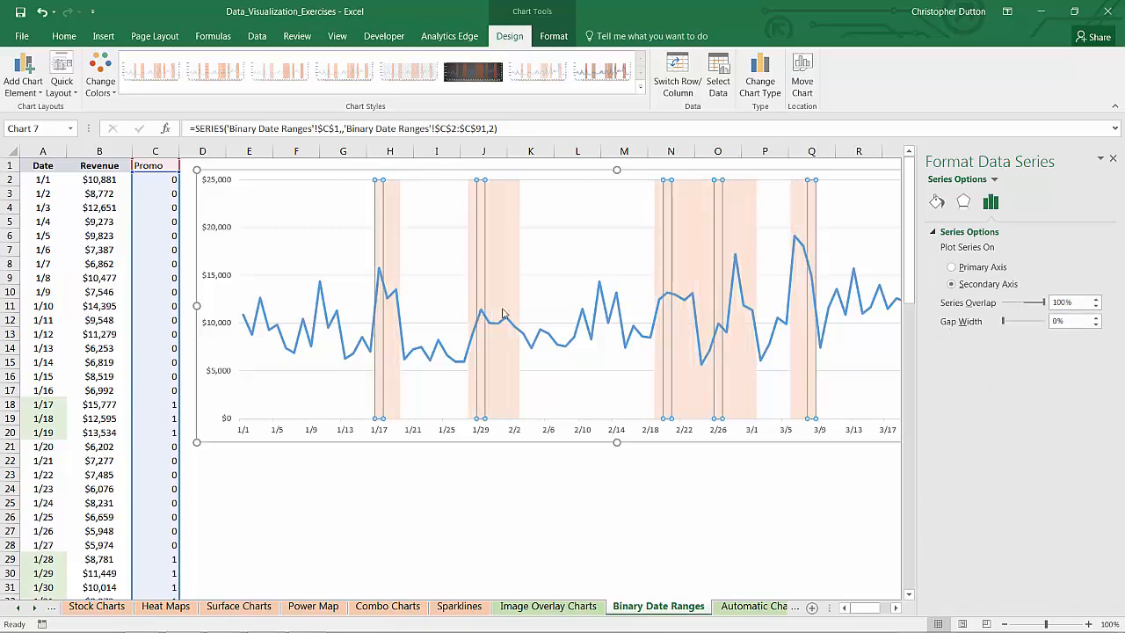
click(401, 483)
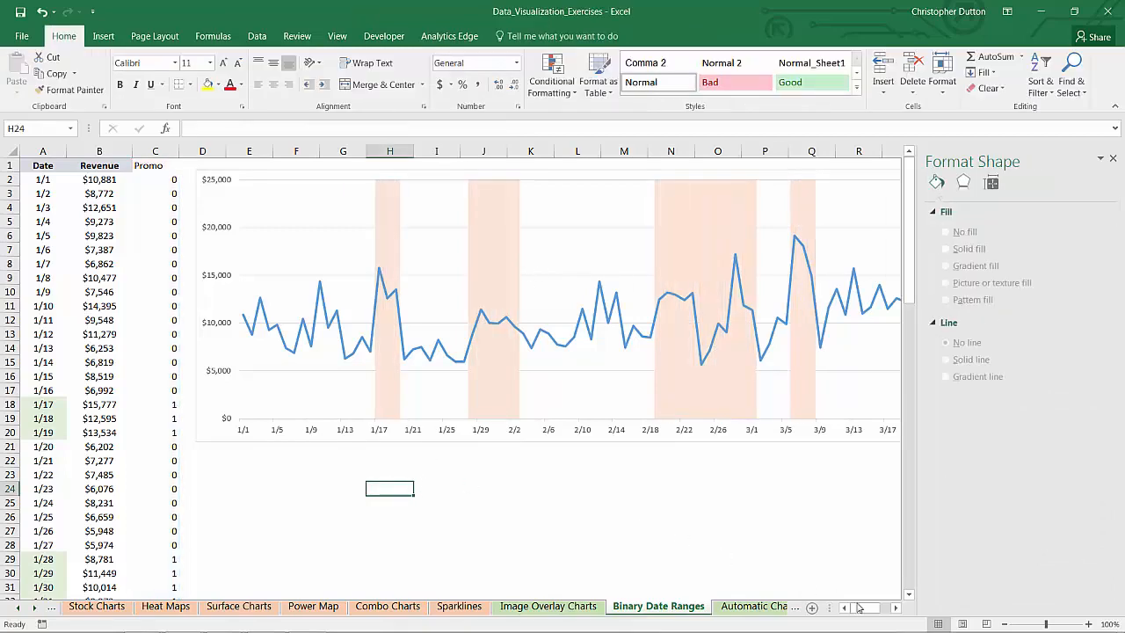
- Try to delete the chart's secondary percentage axis, and undo the deletion
scroll(482, 361, right, 2)
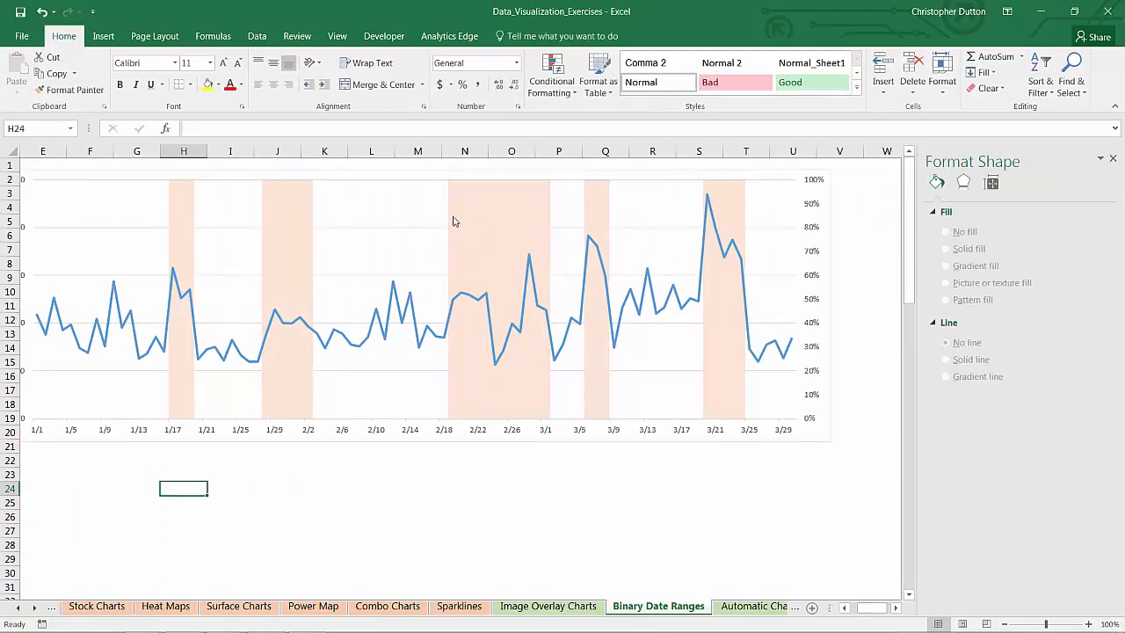
mouse_move(533, 209)
click(815, 208)
click(815, 206)
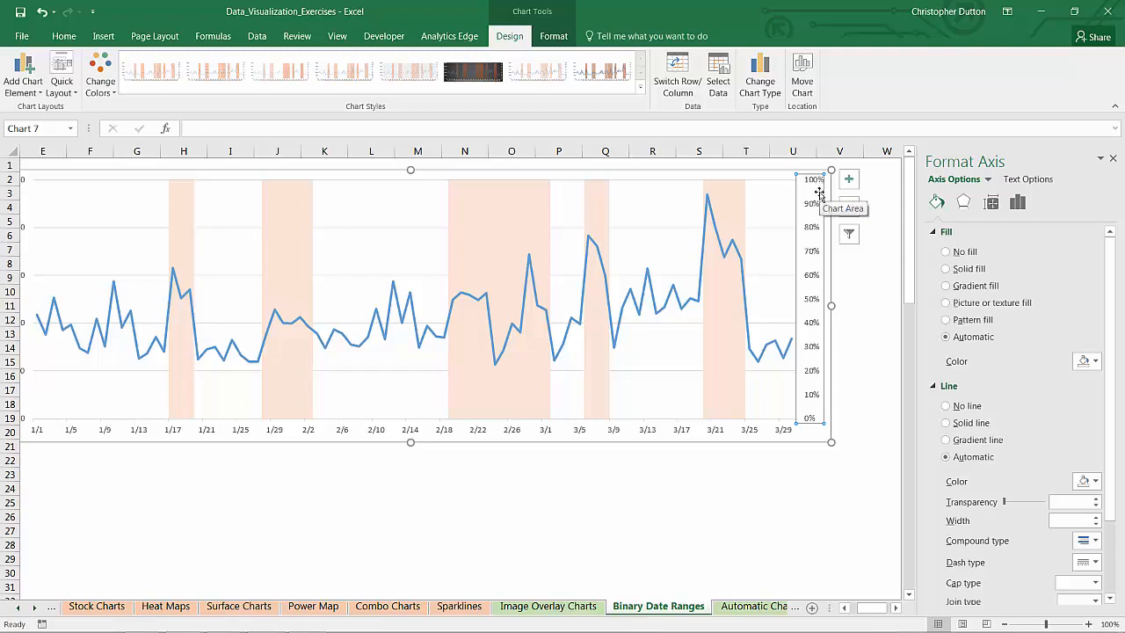
key(Delete)
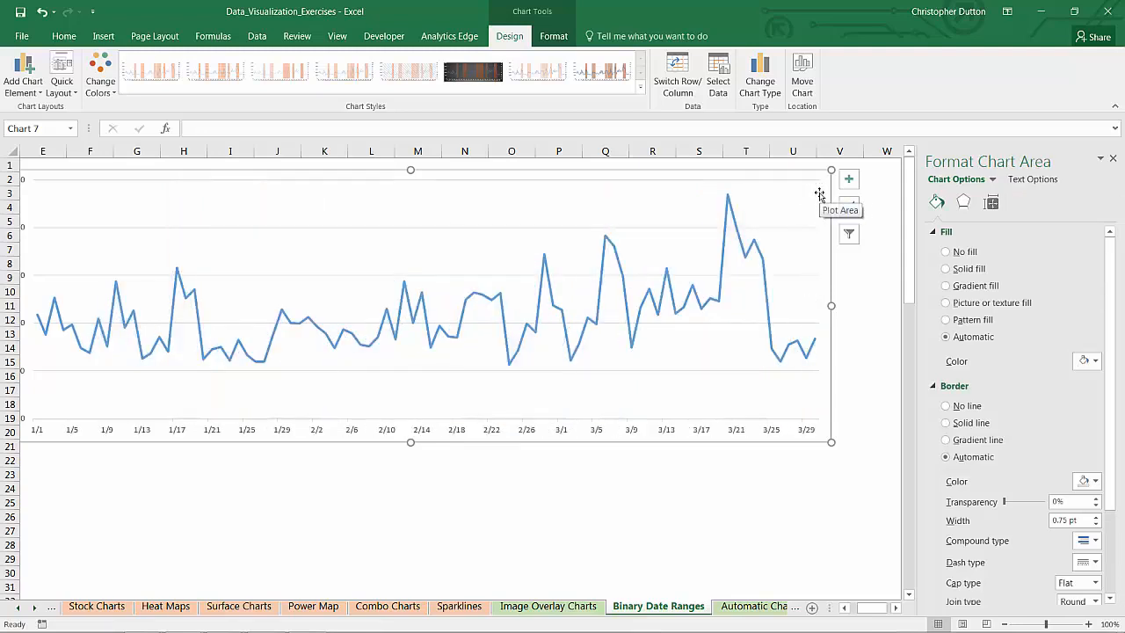
key(ctrl+z)
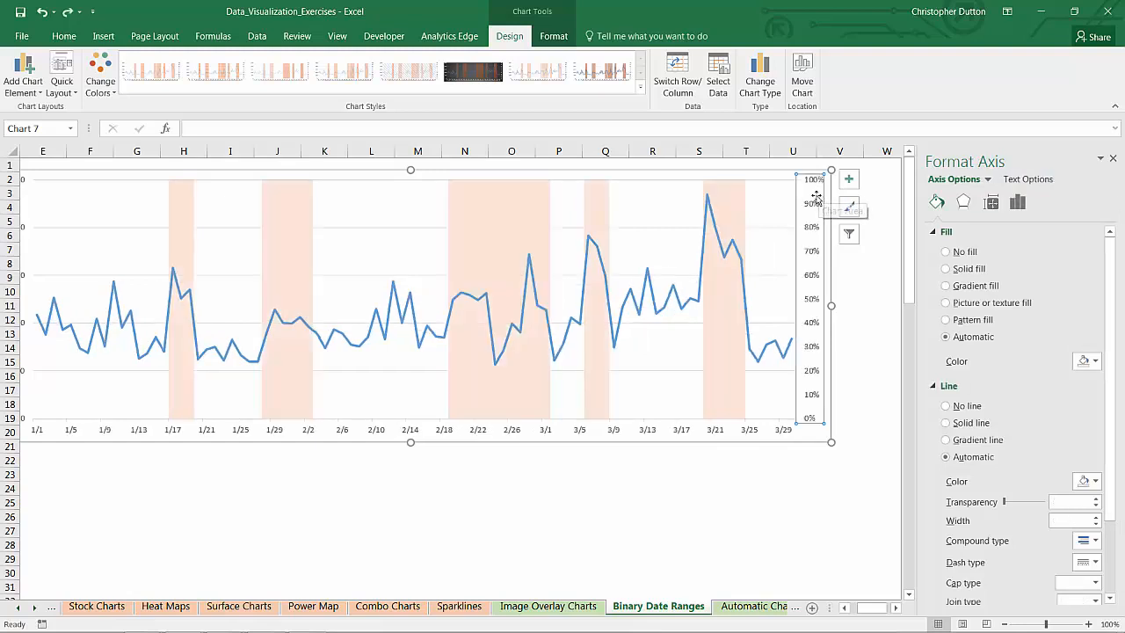
- Try to hide the secondary axis labels with a white font color, and undo the change
click(63, 37)
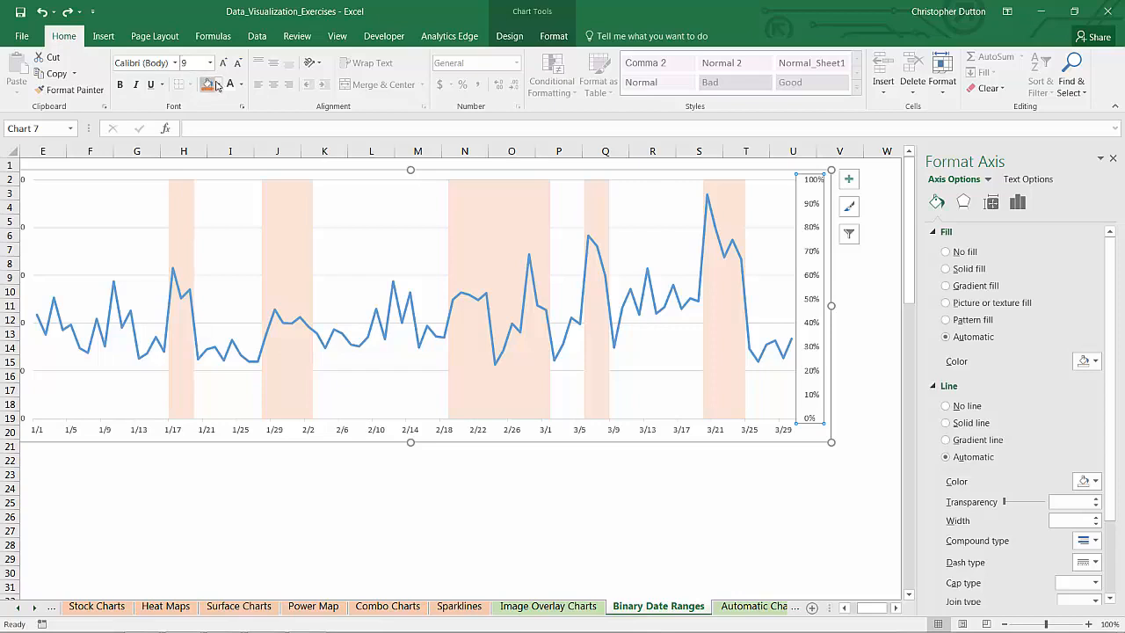
click(228, 86)
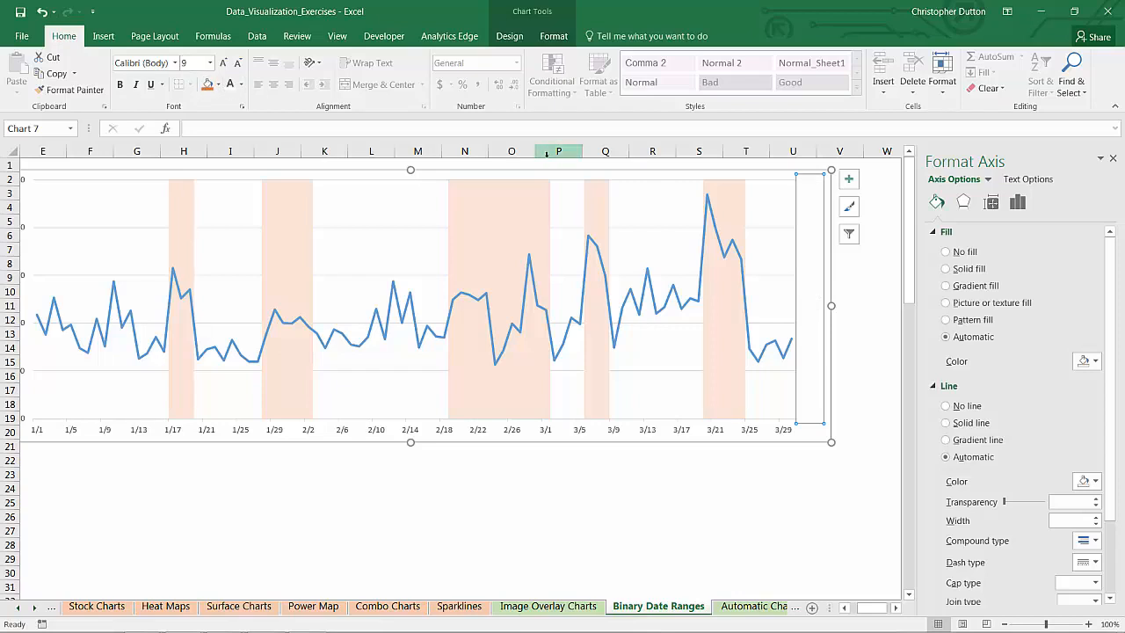
key(ctrl+z)
- Hide the secondary axis labels by adding the custom number format code ;;; to the axis
right_click(810, 230)
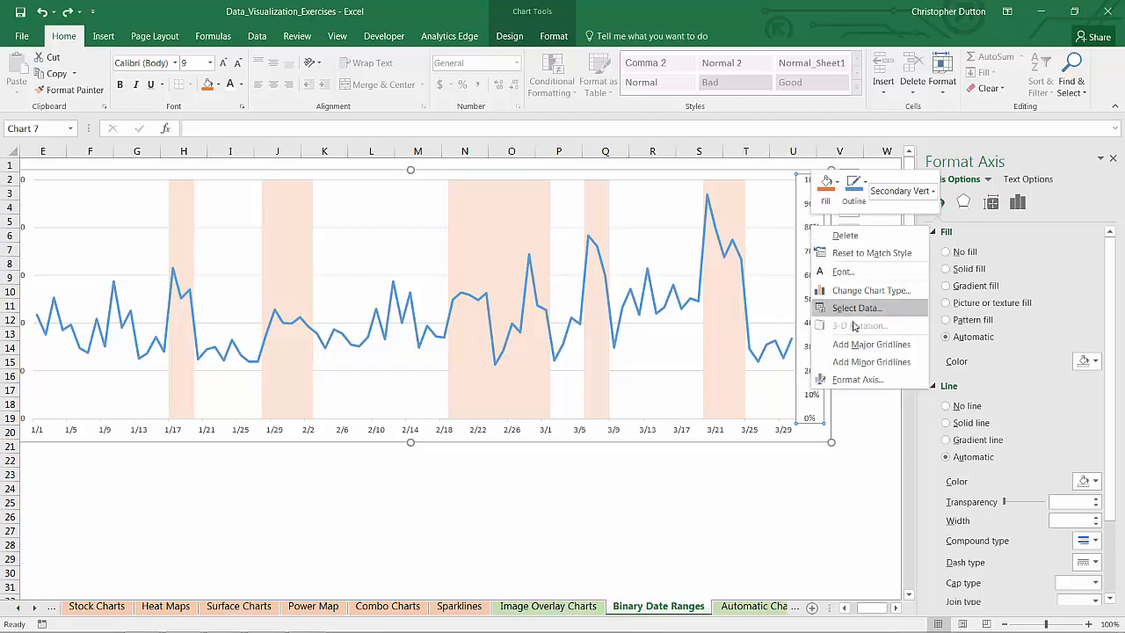
click(857, 380)
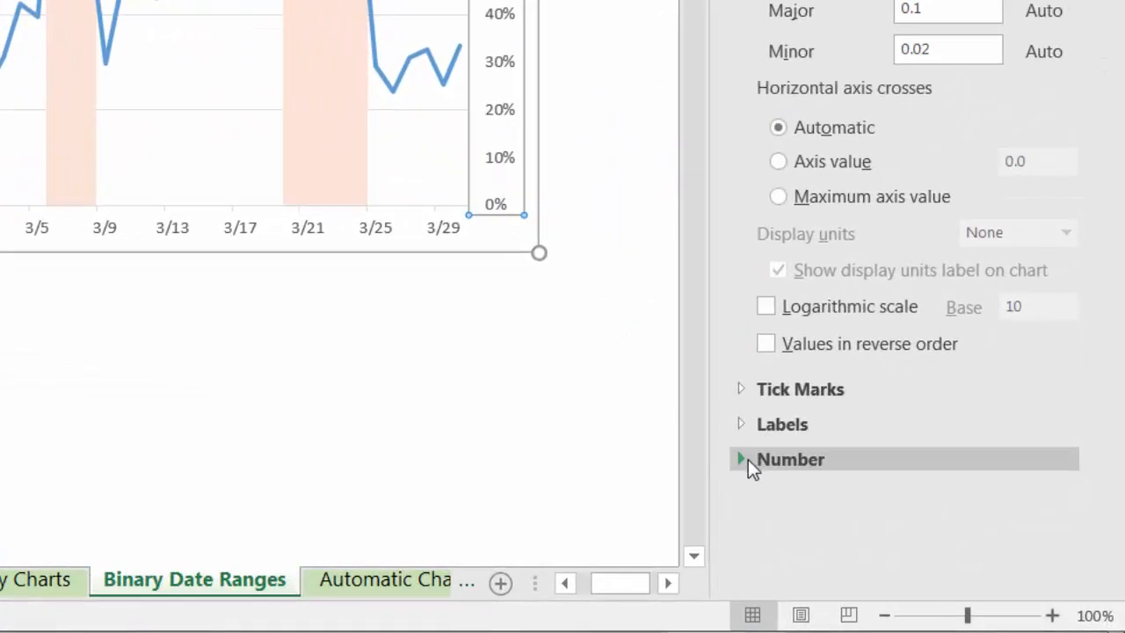
click(740, 458)
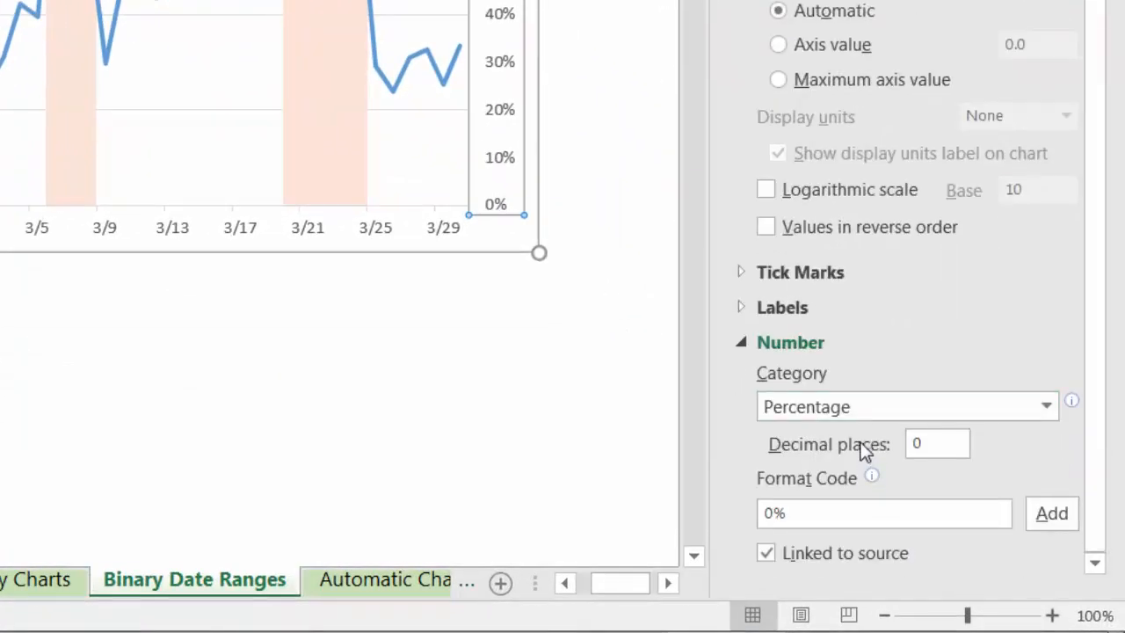
click(859, 417)
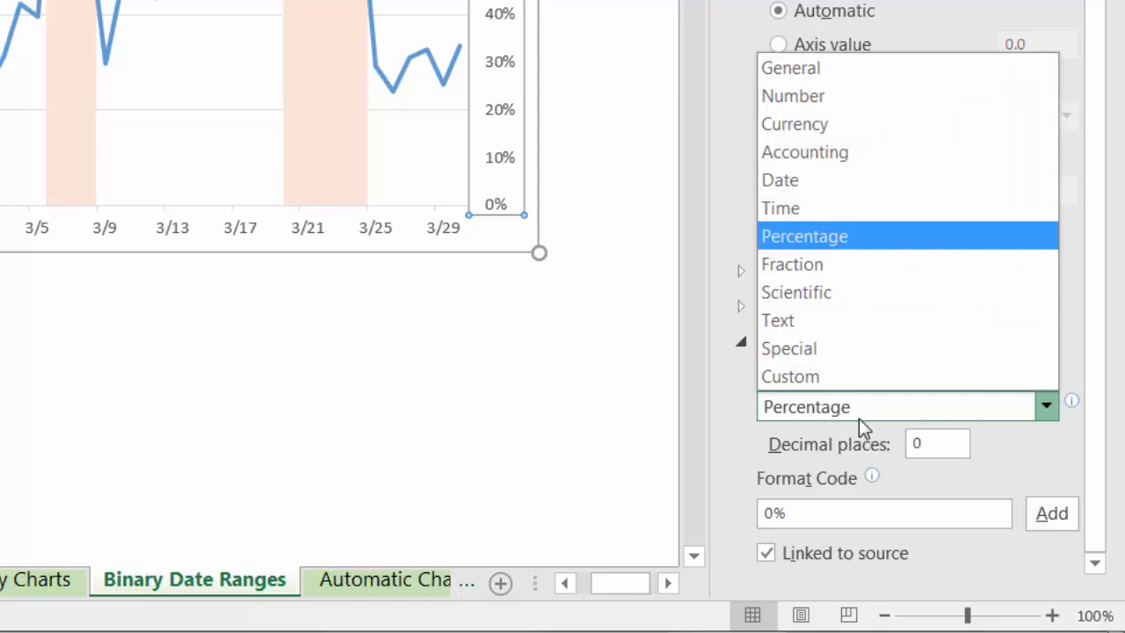
click(849, 378)
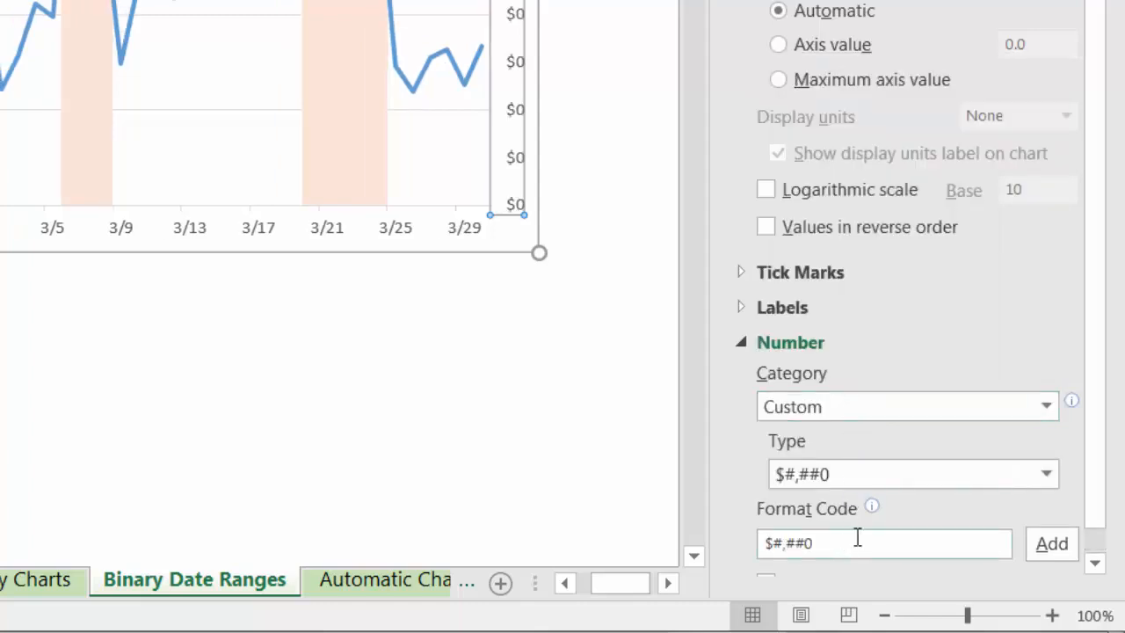
drag(857, 538, 748, 537)
text(;;;)
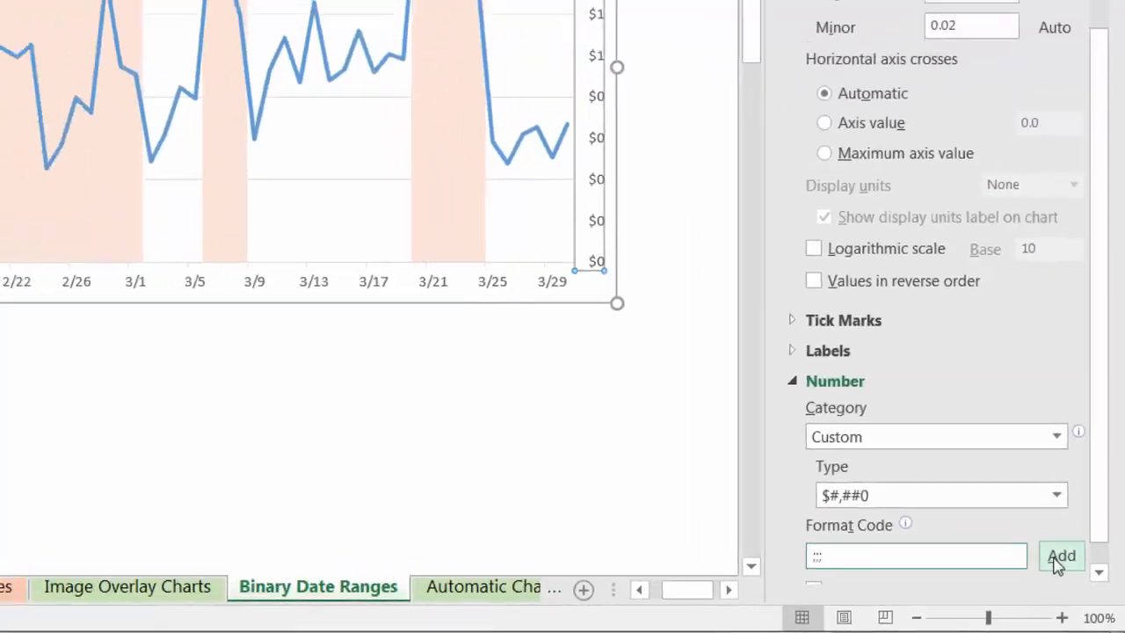
click(1061, 556)
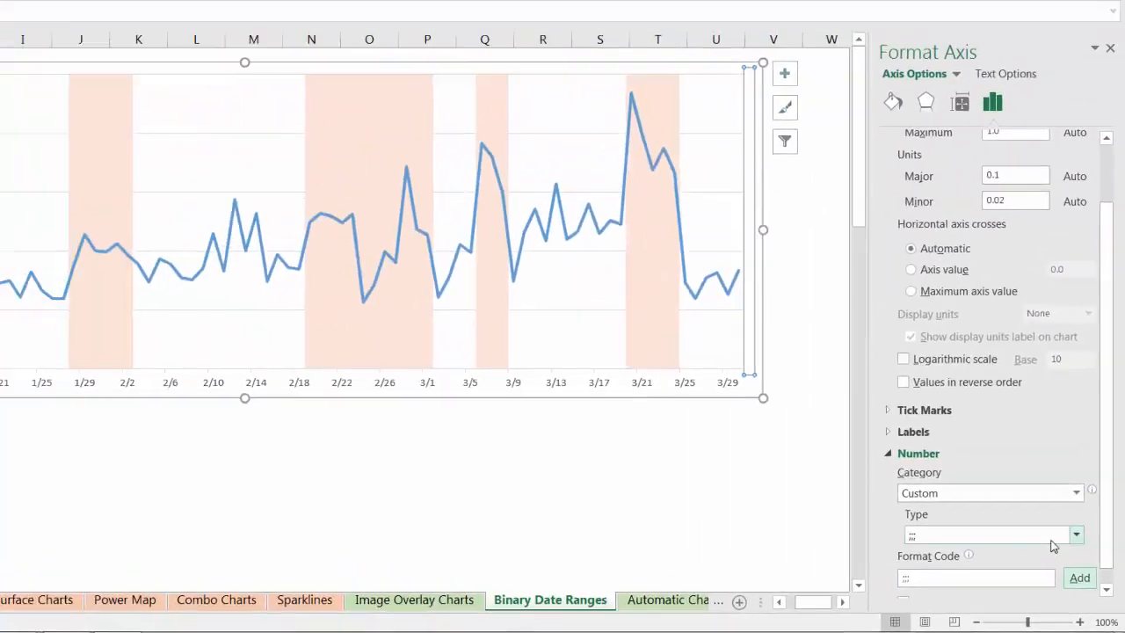
click(652, 460)
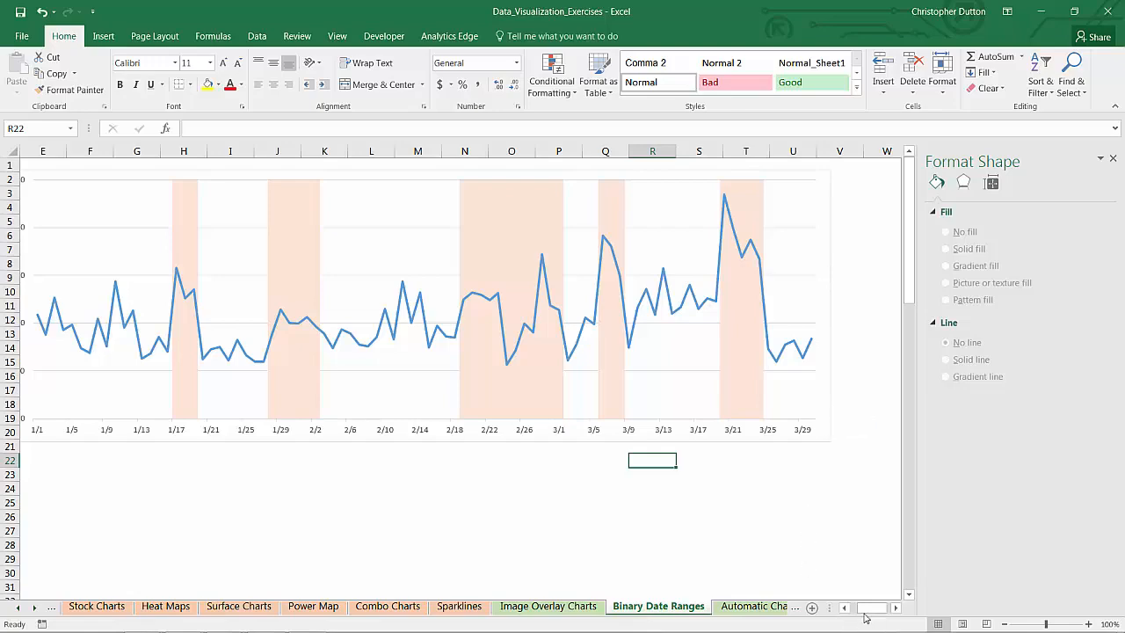
- Format the Revenue series as a solid line in the dark blue-gray theme color
drag(866, 618, 859, 618)
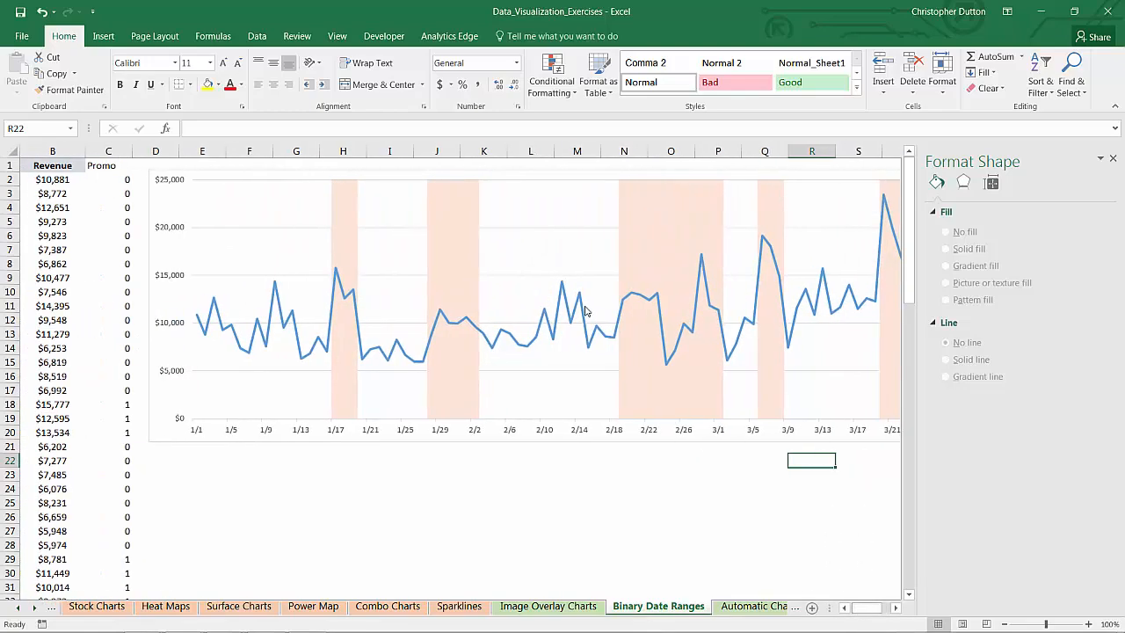
click(586, 311)
click(938, 205)
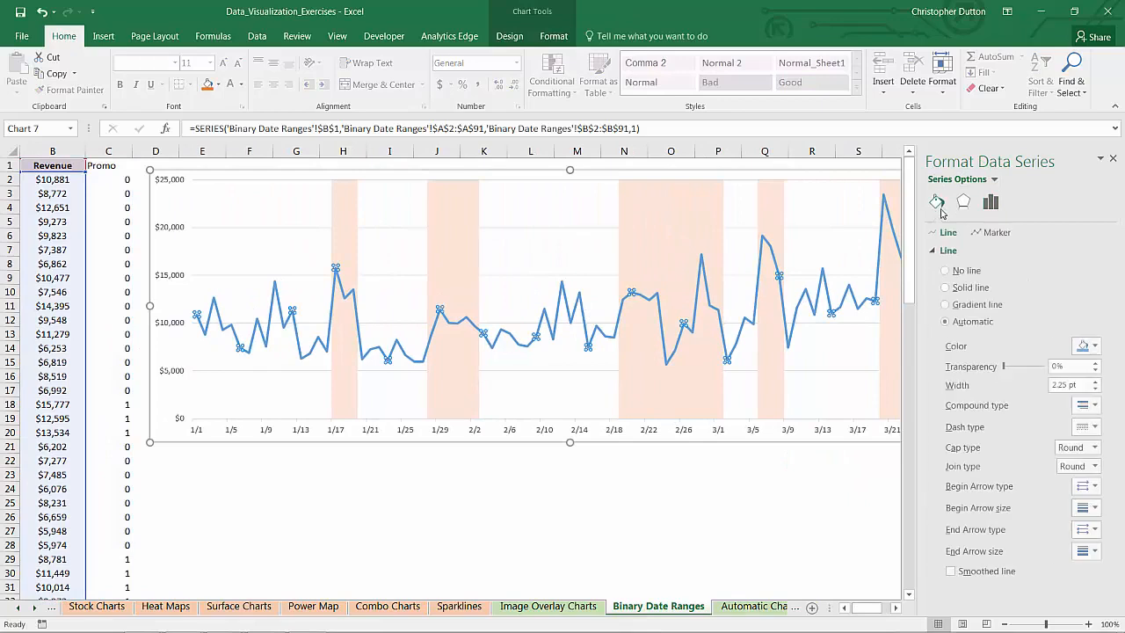
click(945, 287)
click(1086, 346)
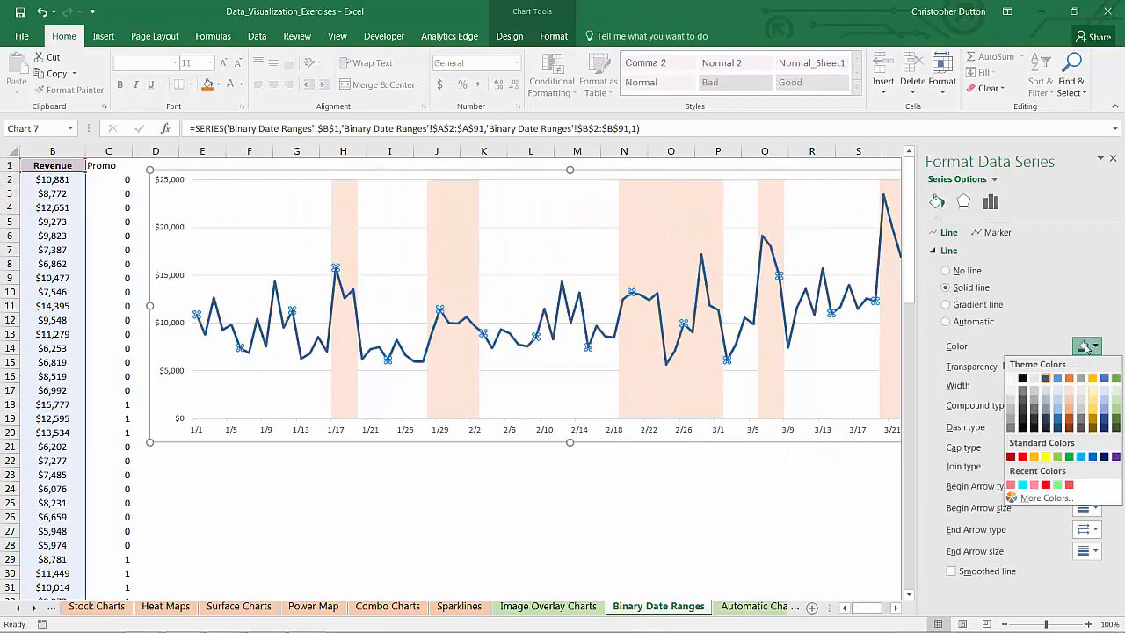
click(1047, 379)
- Make the Revenue series a smoothed line, close the formatting pane and deselect the chart
click(951, 571)
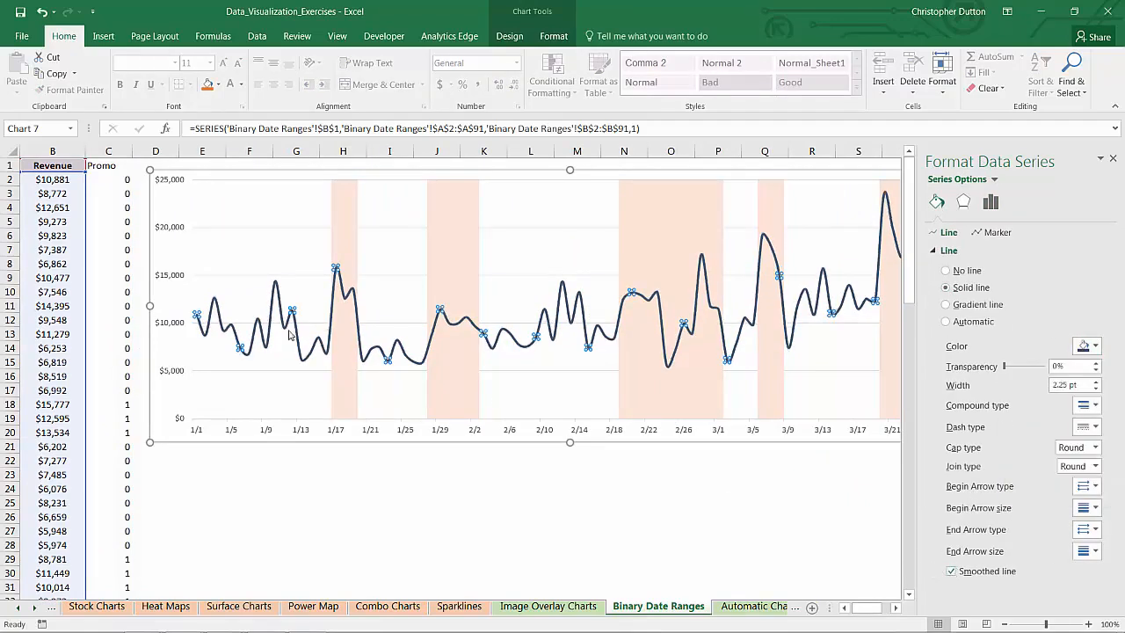
click(1112, 159)
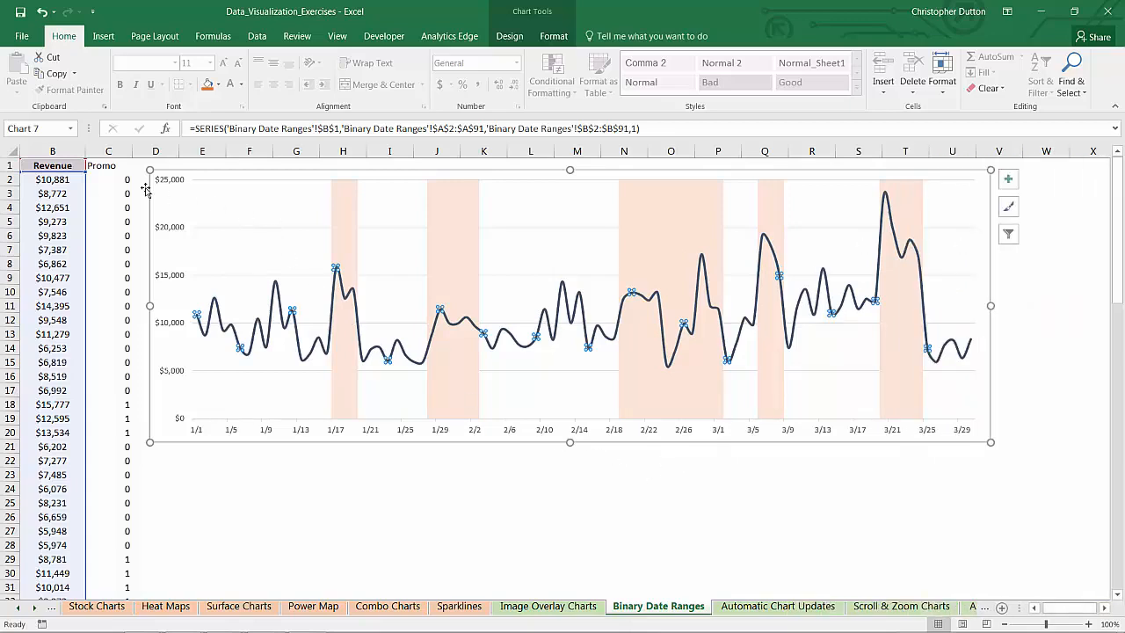
click(554, 465)
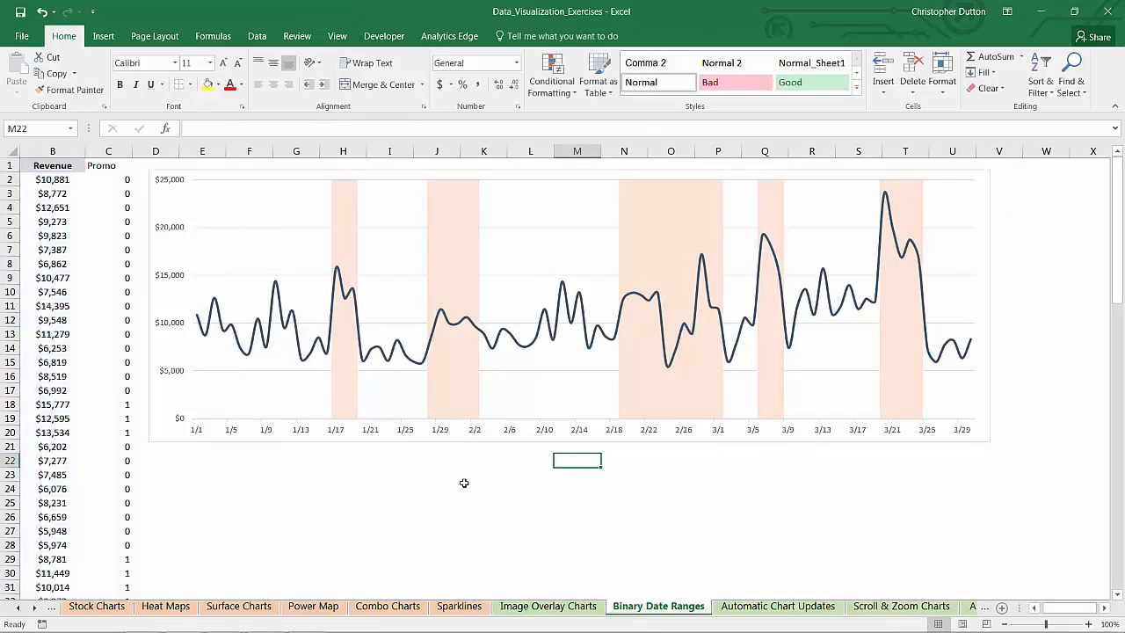